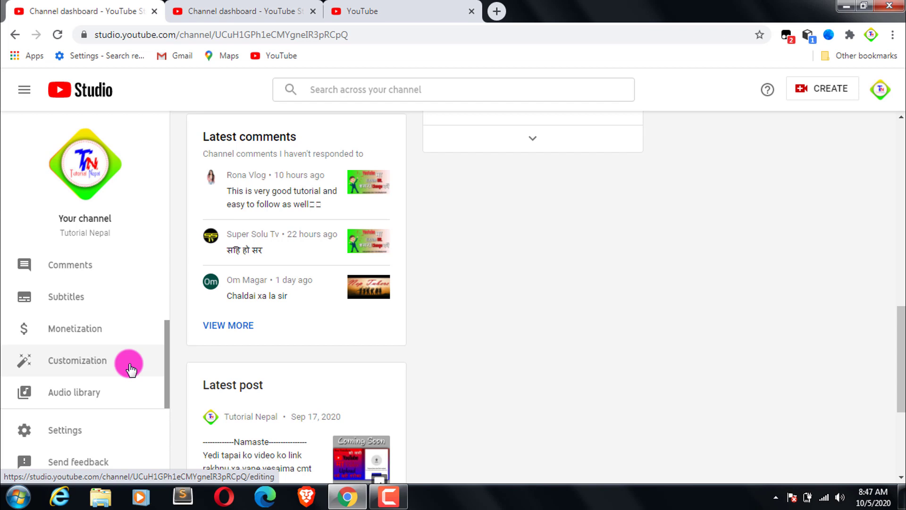
# Step: Open the channel's Customization page and review the video spotlight and featured sections of its layout
pyautogui.click(129, 368)
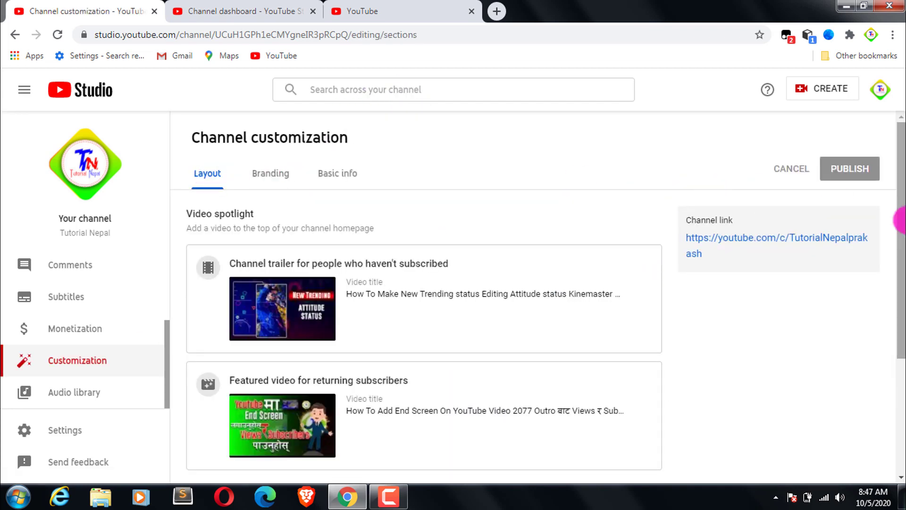
pyautogui.moveTo(901, 219); pyautogui.dragTo(902, 197)
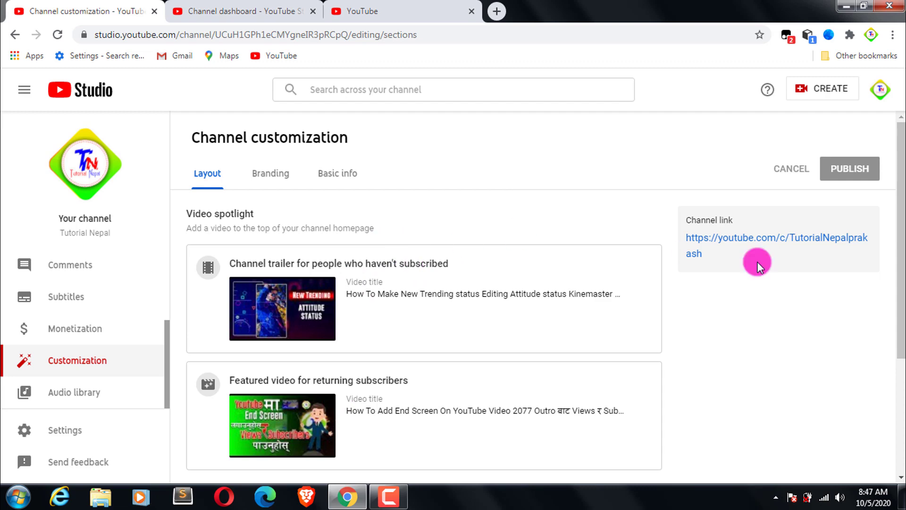
pyautogui.moveTo(901, 215); pyautogui.dragTo(901, 321)
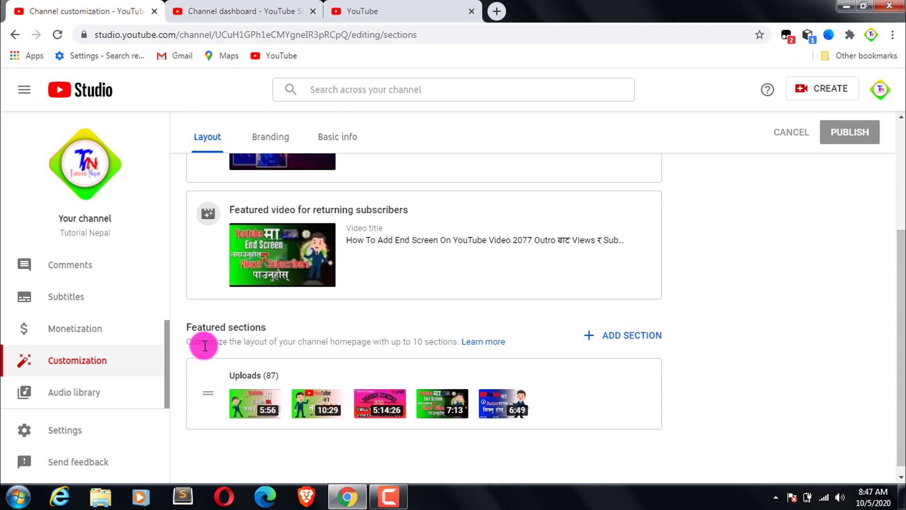
pyautogui.moveTo(900, 420); pyautogui.dragTo(900, 92)
pyautogui.scroll(-3, 570, 156)
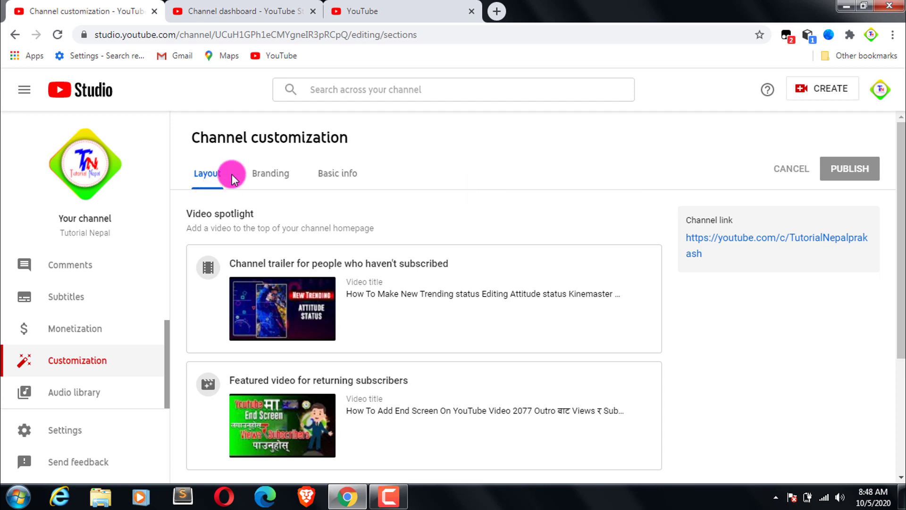
# Step: Open the channel's Branding settings and examine the image size and format requirements for the video watermark
pyautogui.click(267, 179)
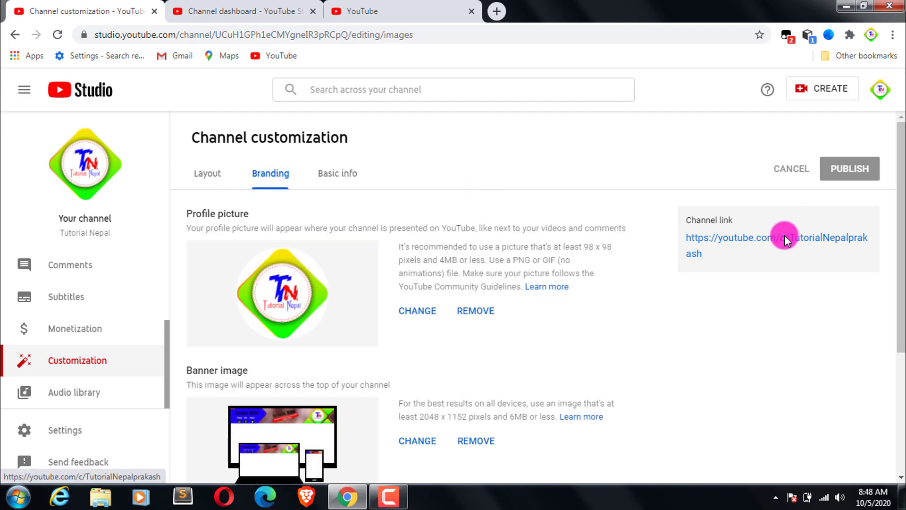
pyautogui.scroll(-1, 899, 202)
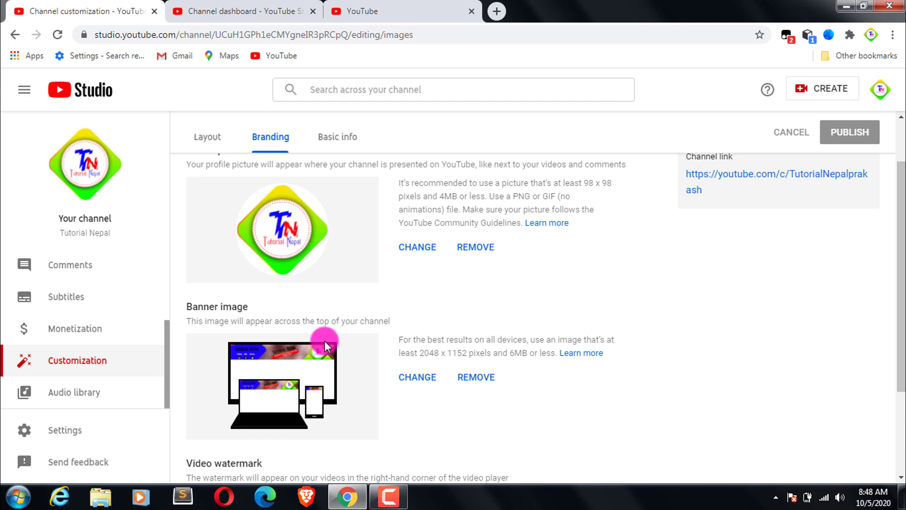
pyautogui.moveTo(900, 279); pyautogui.dragTo(900, 376)
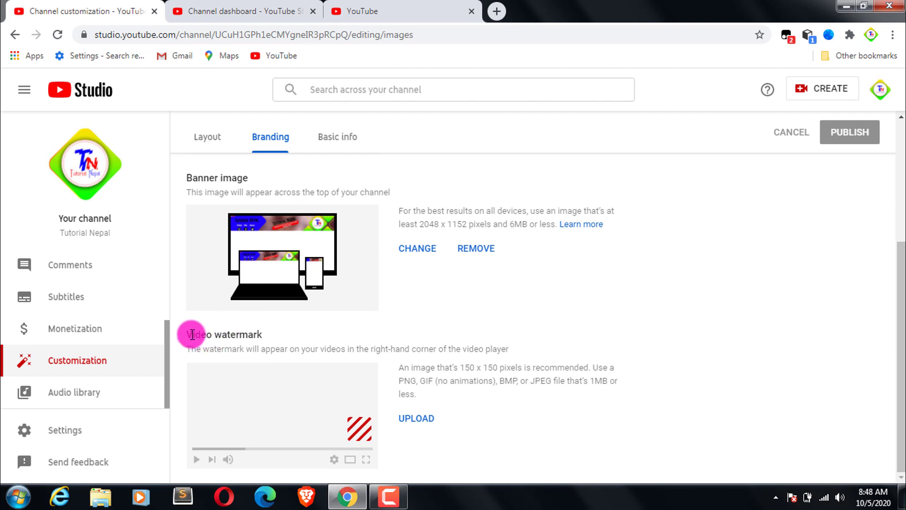
pyautogui.moveTo(187, 333); pyautogui.dragTo(291, 336)
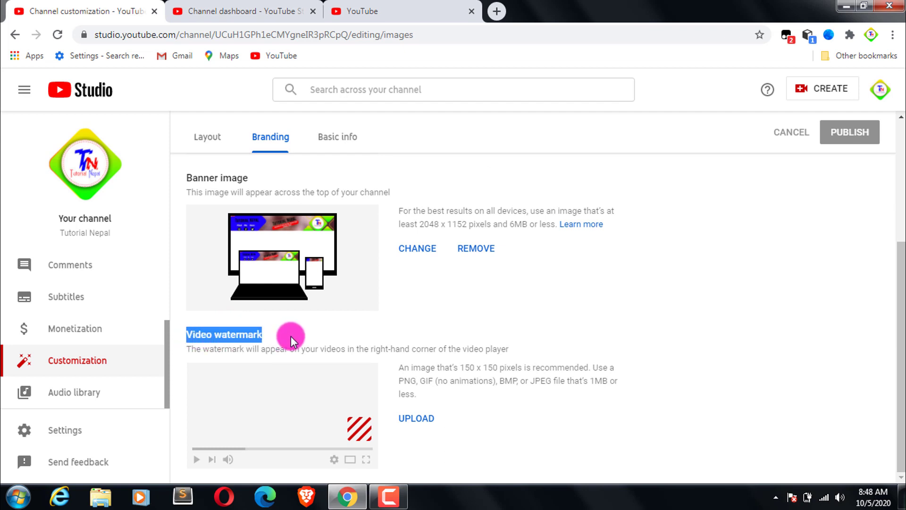
pyautogui.click(291, 336)
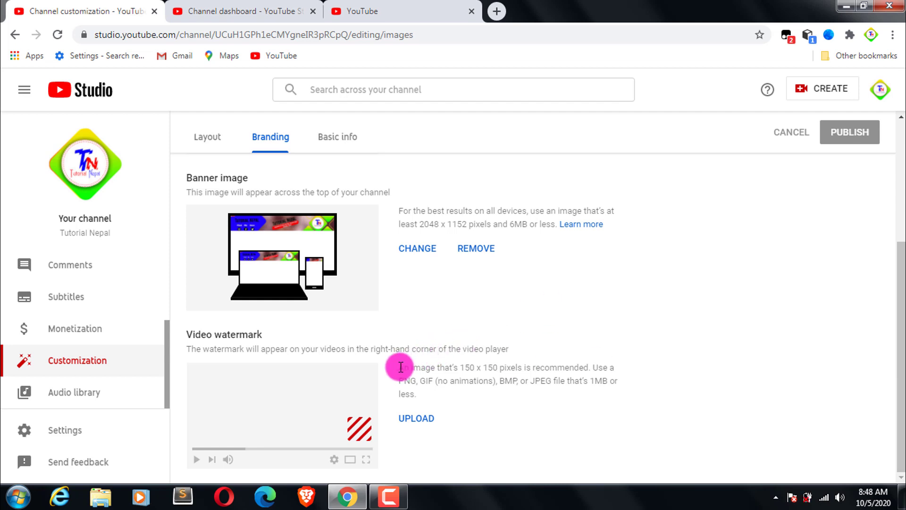
pyautogui.moveTo(404, 368); pyautogui.dragTo(500, 369)
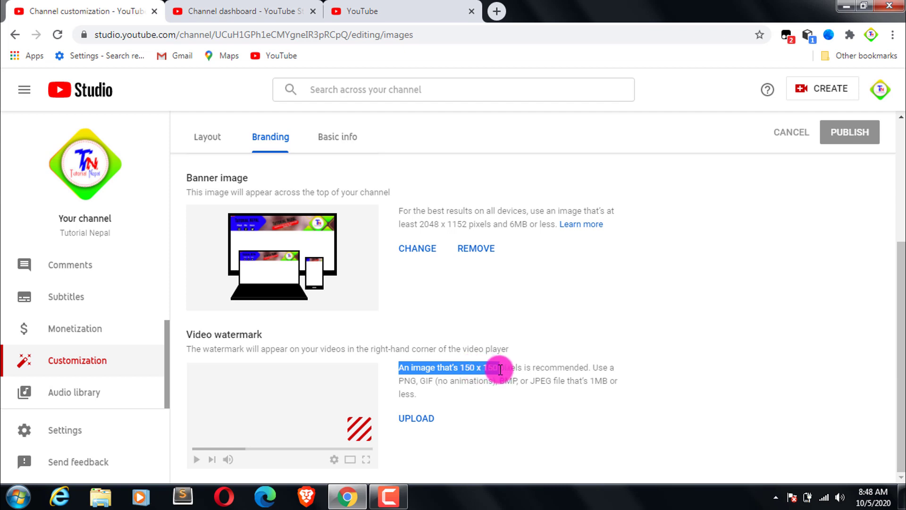
pyautogui.click(500, 369)
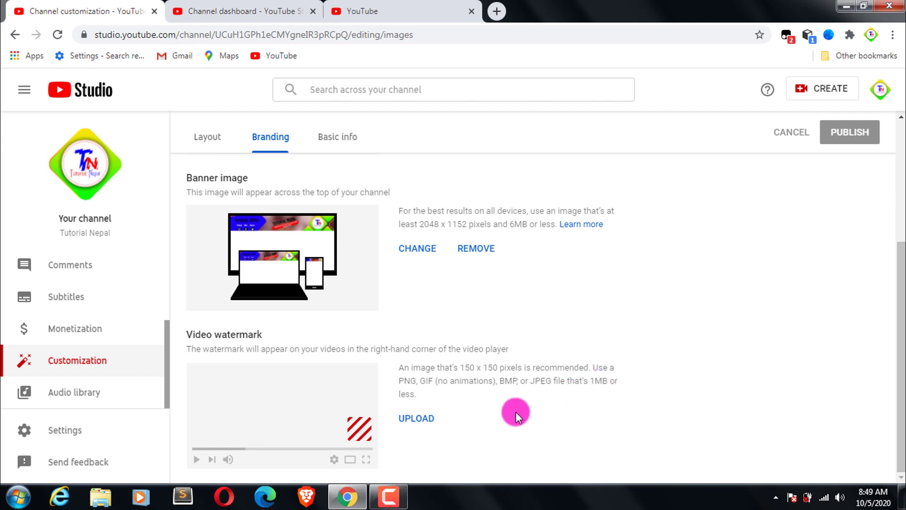
pyautogui.click(417, 423)
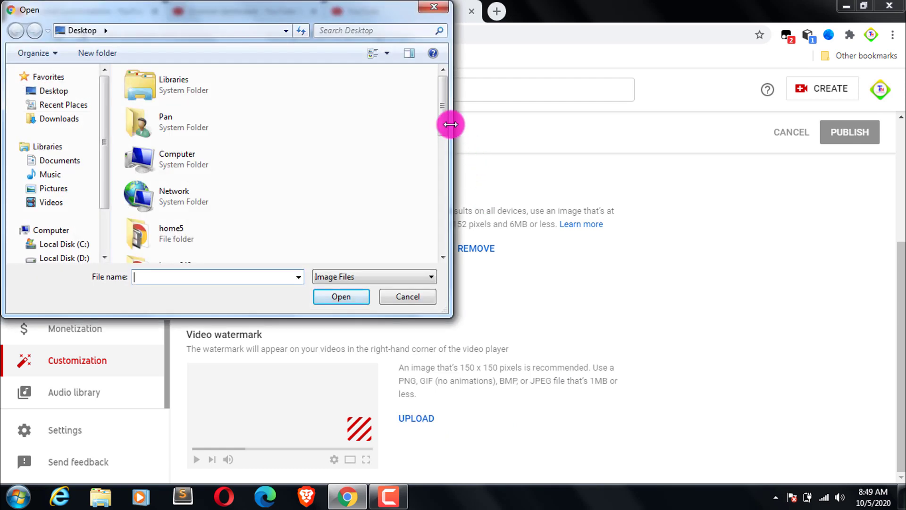
pyautogui.moveTo(444, 122); pyautogui.dragTo(440, 239)
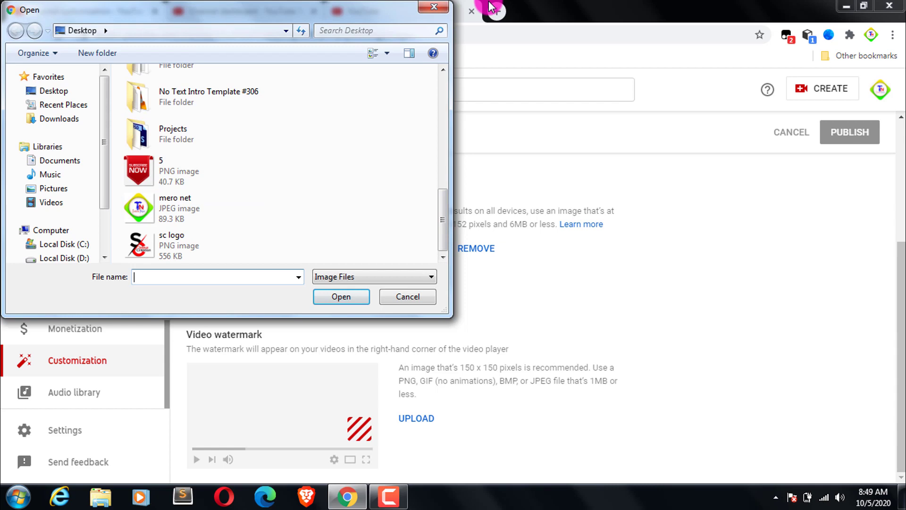
pyautogui.click(430, 6)
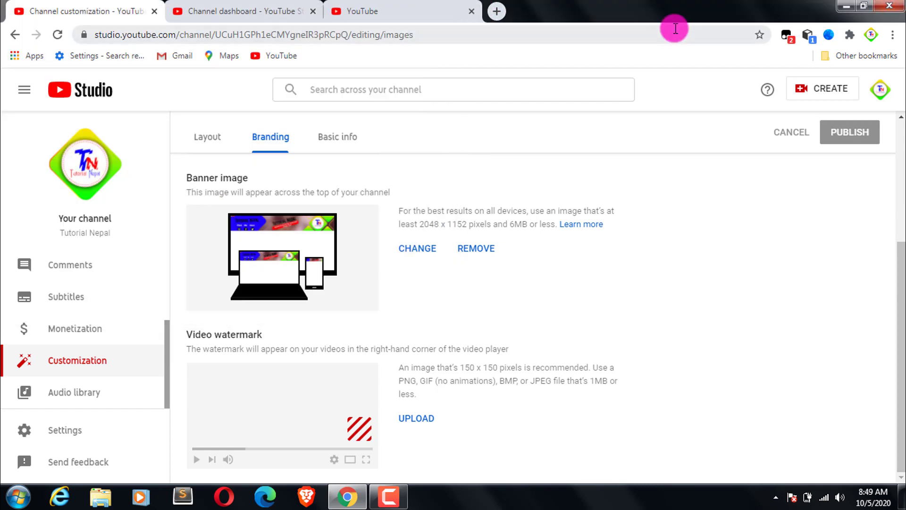
# Step: Minimize the browser and launch Adobe Photoshop from the desktop
pyautogui.click(846, 6)
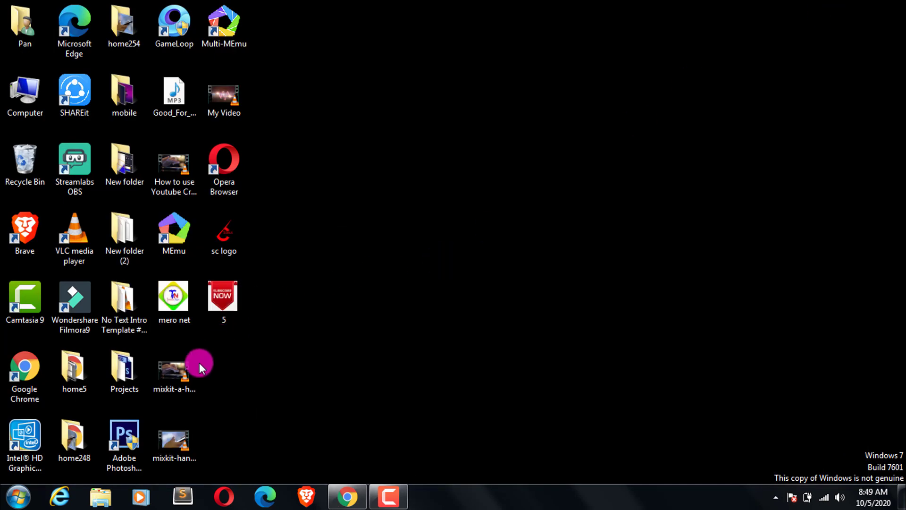
pyautogui.doubleClick(134, 417)
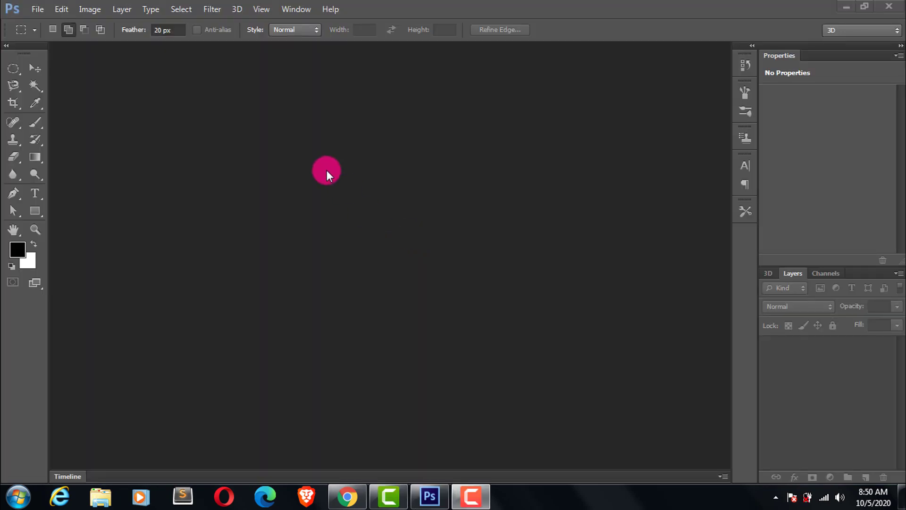
pyautogui.click(33, 9)
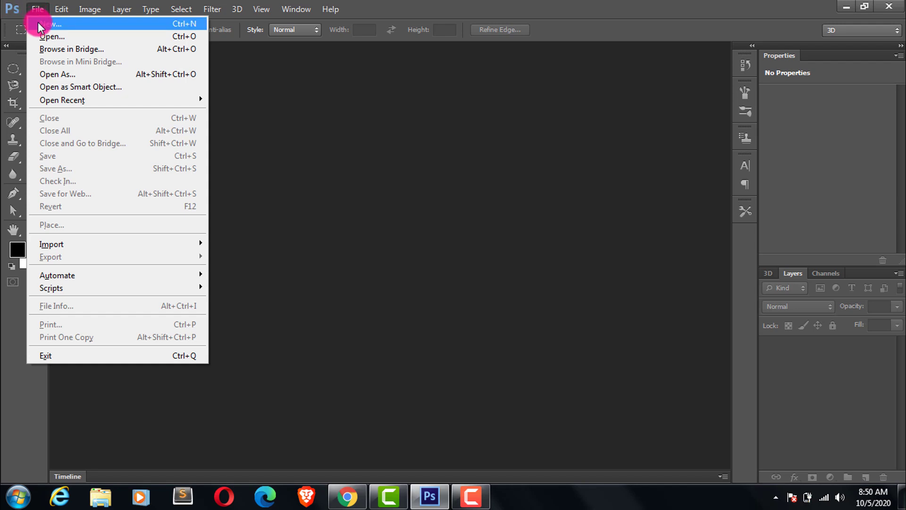
pyautogui.click(53, 26)
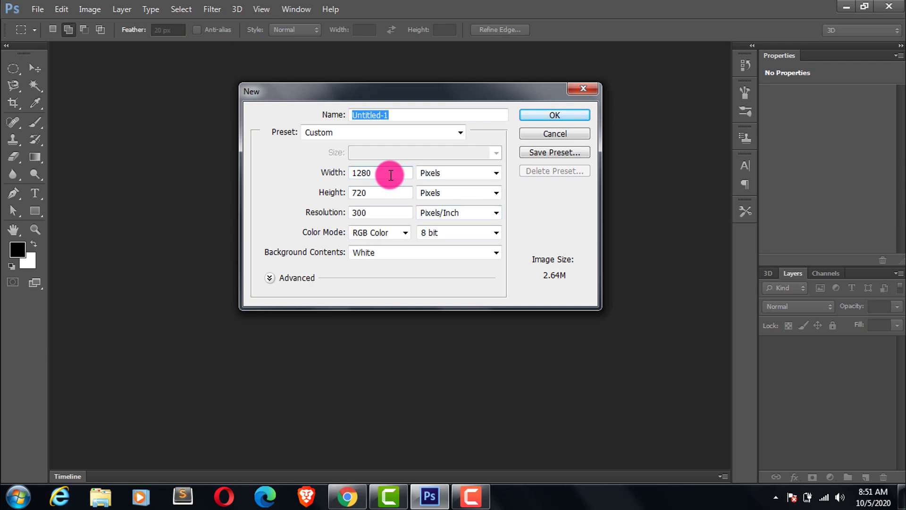
pyautogui.moveTo(391, 175); pyautogui.dragTo(345, 174)
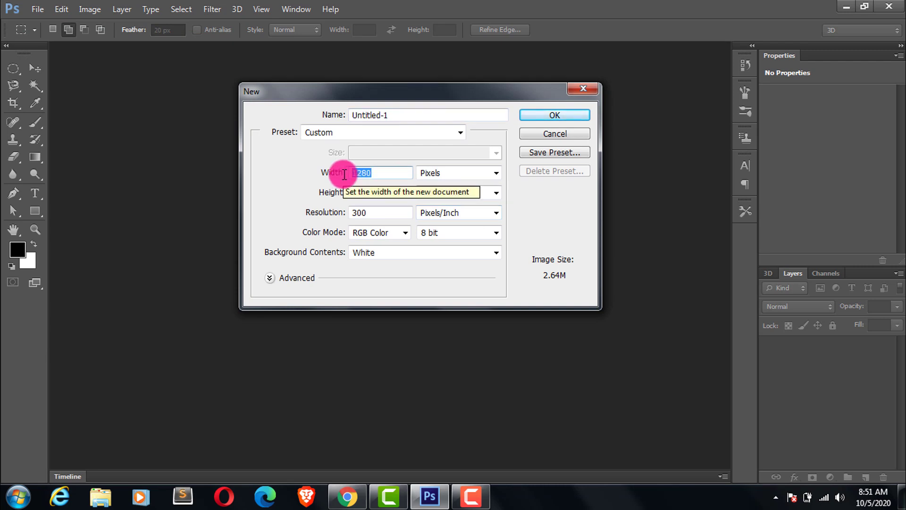
pyautogui.click(580, 134)
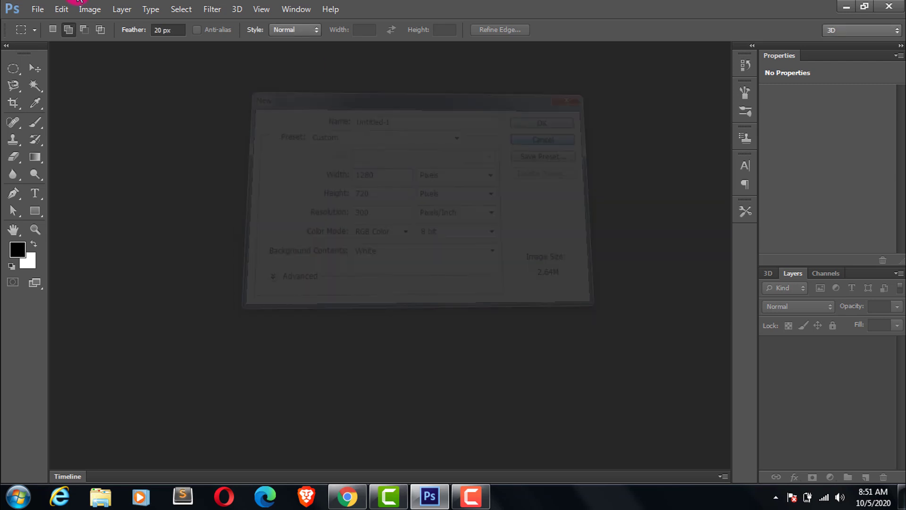
# Step: Create a new document with a width of 150 pixels and a height of 150 pixels
pyautogui.click(36, 10)
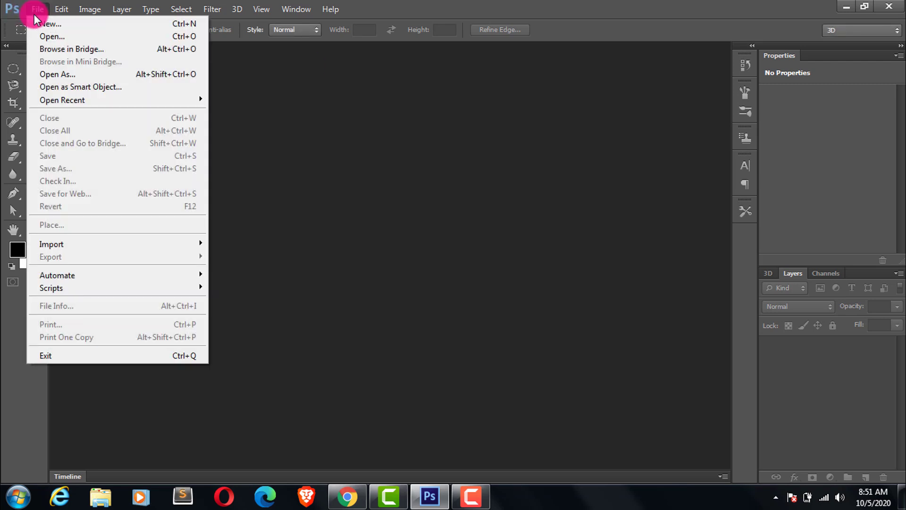
pyautogui.click(41, 24)
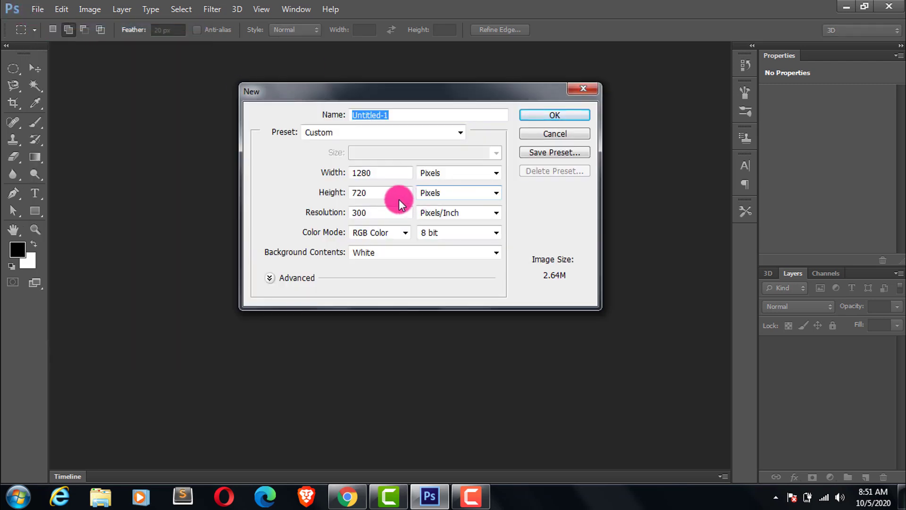
pyautogui.moveTo(378, 177); pyautogui.dragTo(338, 167)
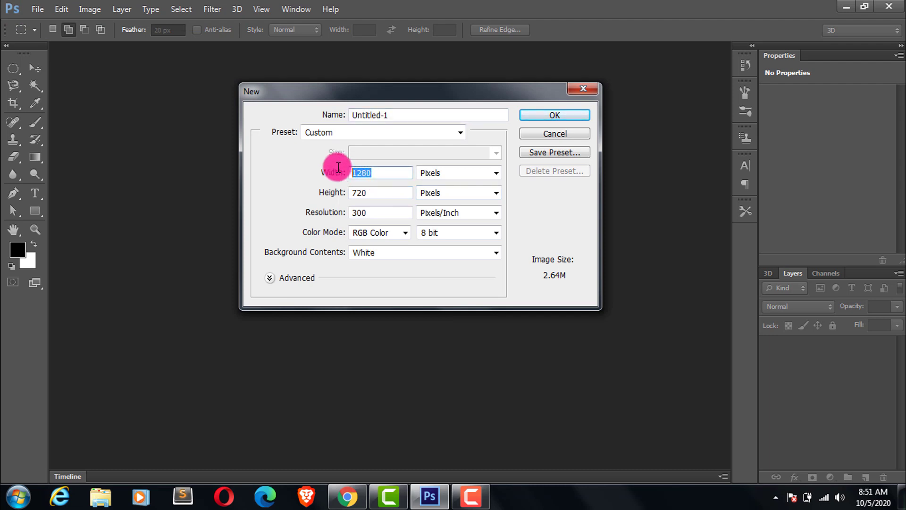
pyautogui.write('150')
pyautogui.moveTo(403, 197); pyautogui.dragTo(337, 203)
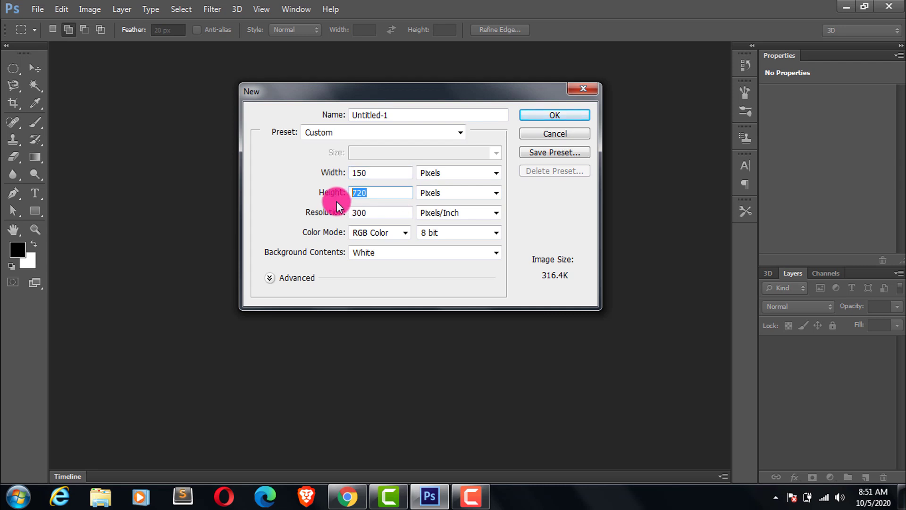
pyautogui.write('150')
pyautogui.click(377, 211)
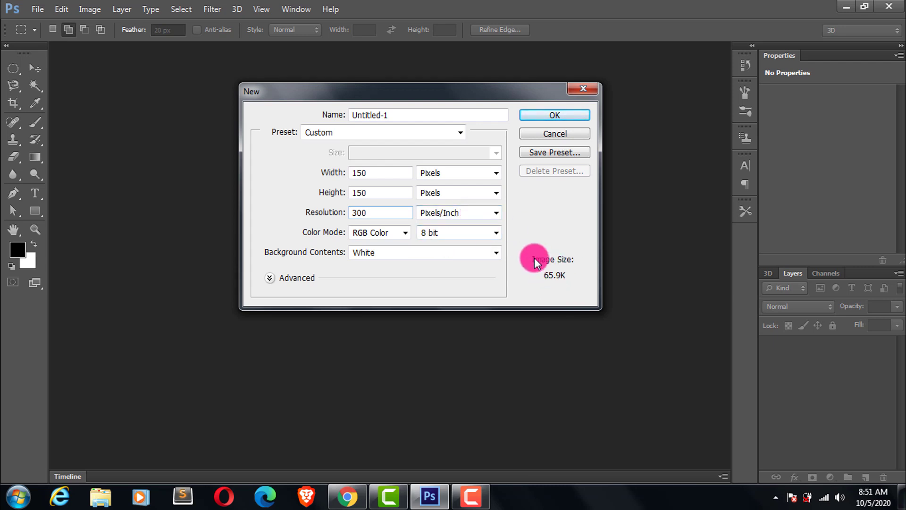
pyautogui.click(528, 245)
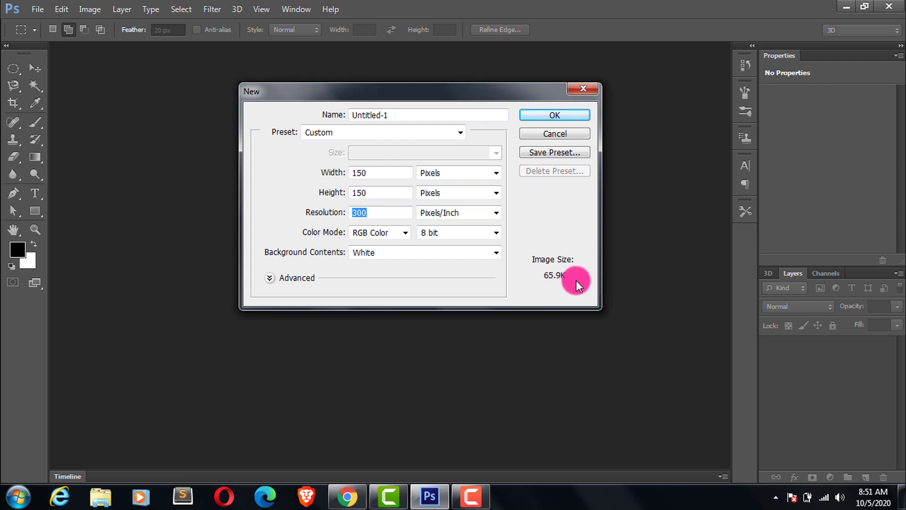
pyautogui.click(555, 115)
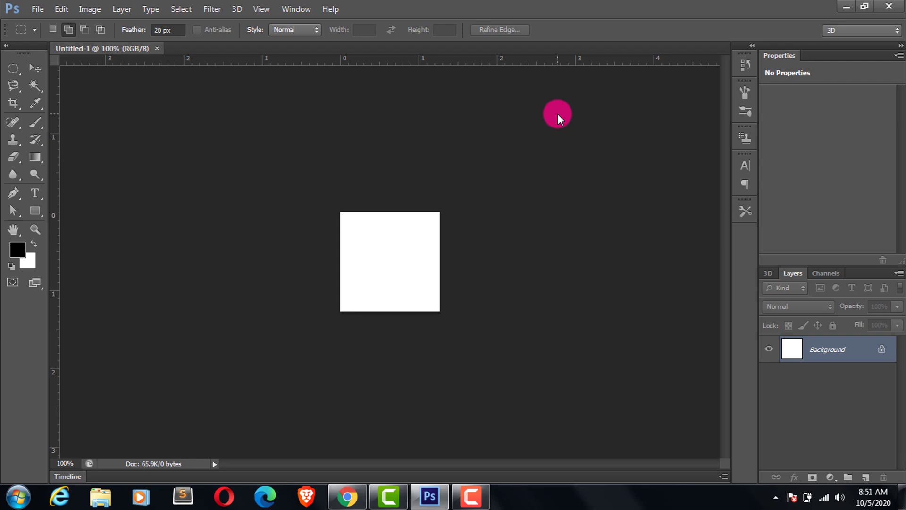
# Step: Open the logo image "mero net" from the Desktop as a separate document
pyautogui.click(44, 9)
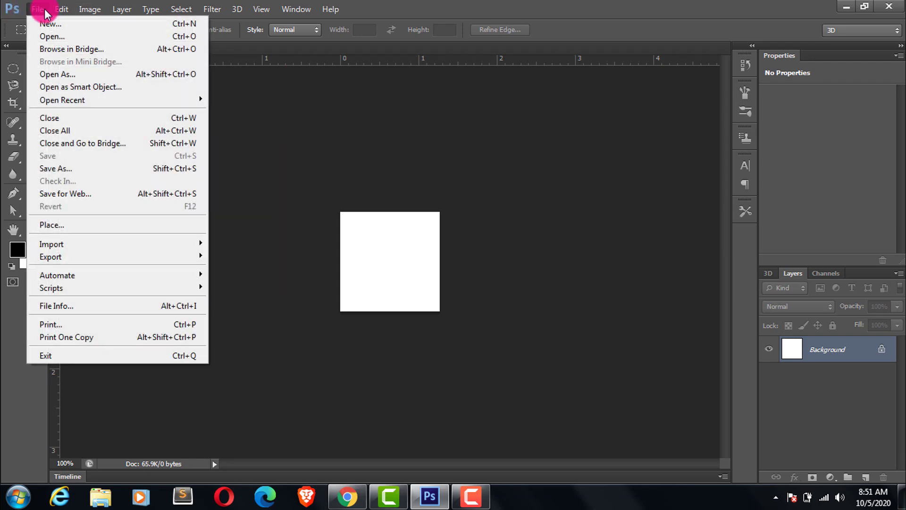
pyautogui.click(47, 36)
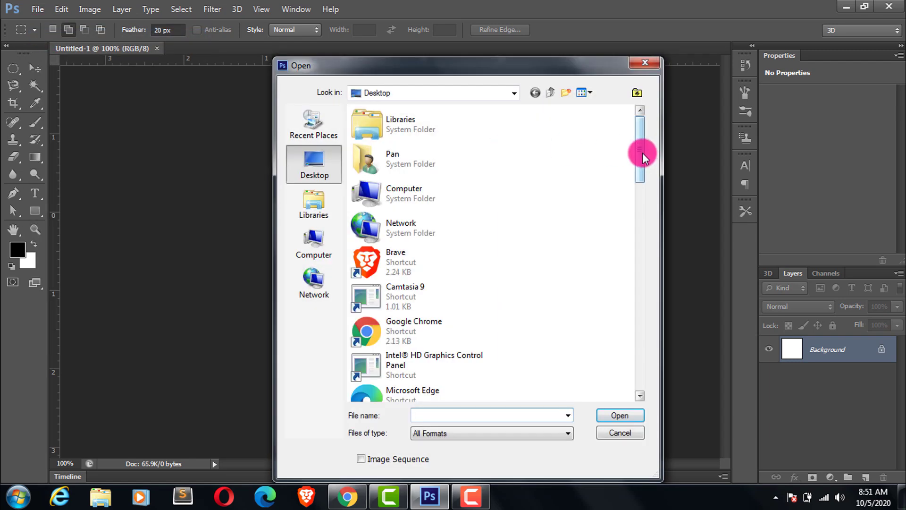
pyautogui.moveTo(642, 152)
pyautogui.mouseDown()
pyautogui.moveTo(641, 328)
pyautogui.moveTo(638, 288)
pyautogui.mouseUp()
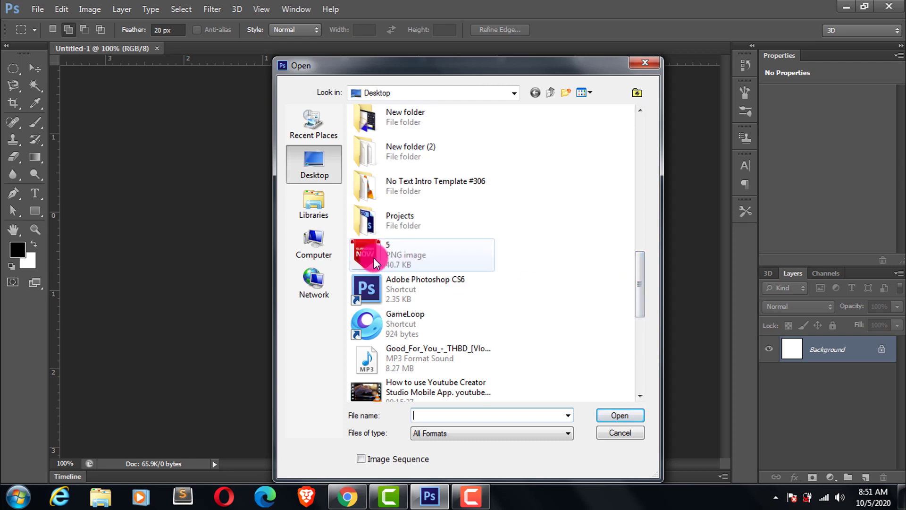
pyautogui.moveTo(642, 271); pyautogui.dragTo(635, 322)
pyautogui.click(411, 245)
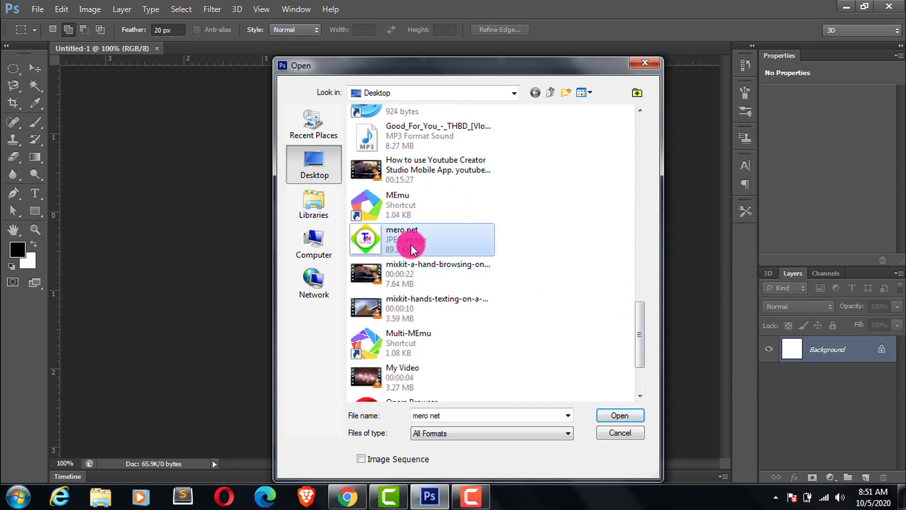
pyautogui.click(628, 417)
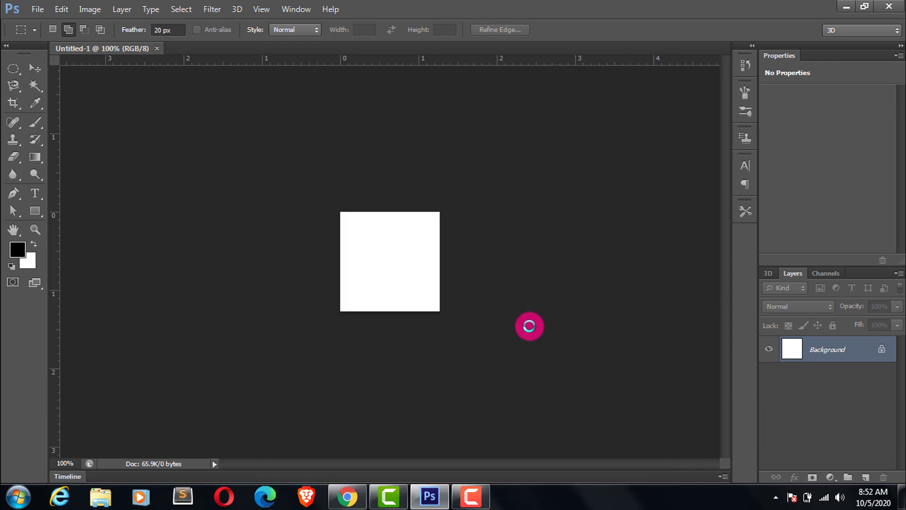
# Step: Select the white background around the logo with the Magic Wand and invert the selection to the diamond-shaped logo
pyautogui.click(34, 84)
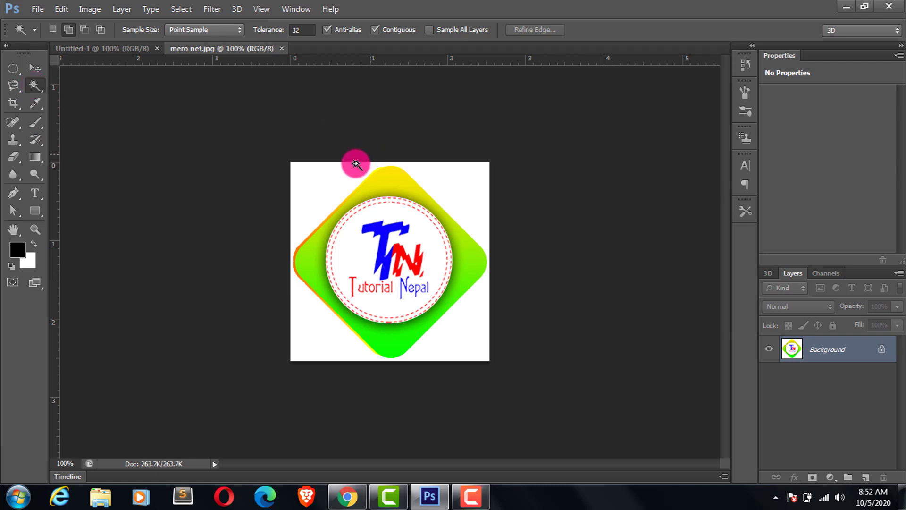
pyautogui.click(454, 177)
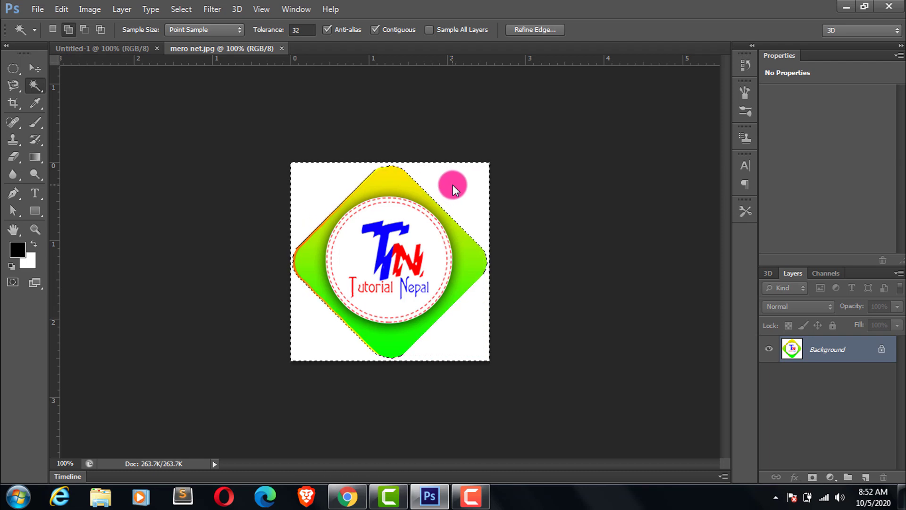
pyautogui.hotkey('ctrl', 'shift', 'i')
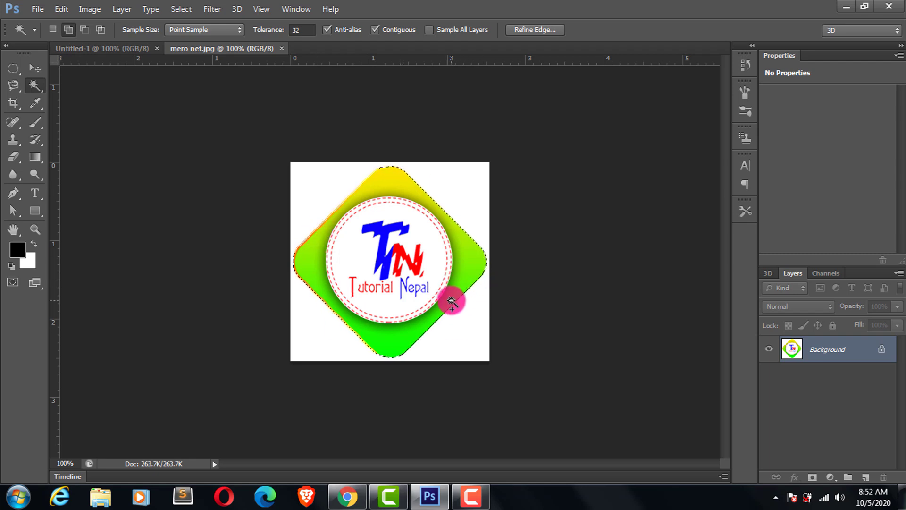
# Step: Copy the selected diamond logo onto its own layer and hide the original Background layer
pyautogui.hotkey('ctrl', 'j')
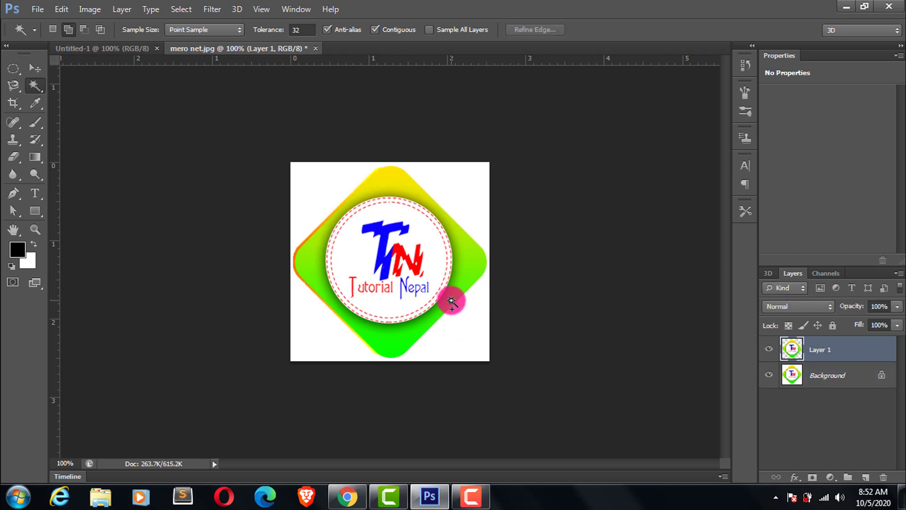
pyautogui.click(771, 377)
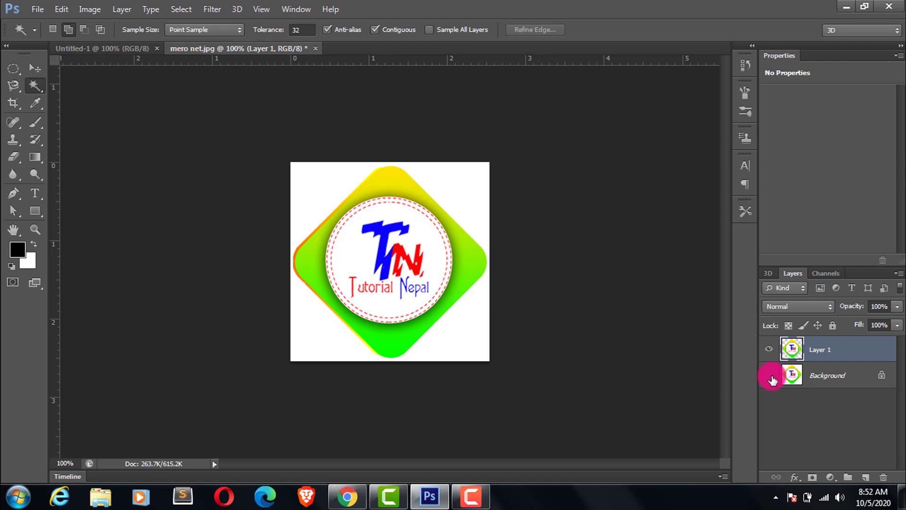
pyautogui.click(772, 378)
pyautogui.click(772, 377)
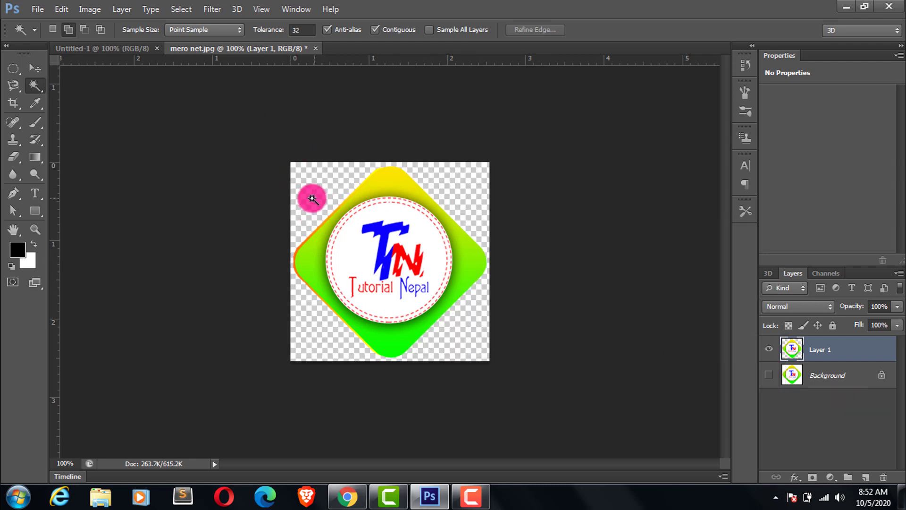
# Step: Move the cut-out logo from the mero net.jpg document into the Untitled-1 document
pyautogui.click(38, 69)
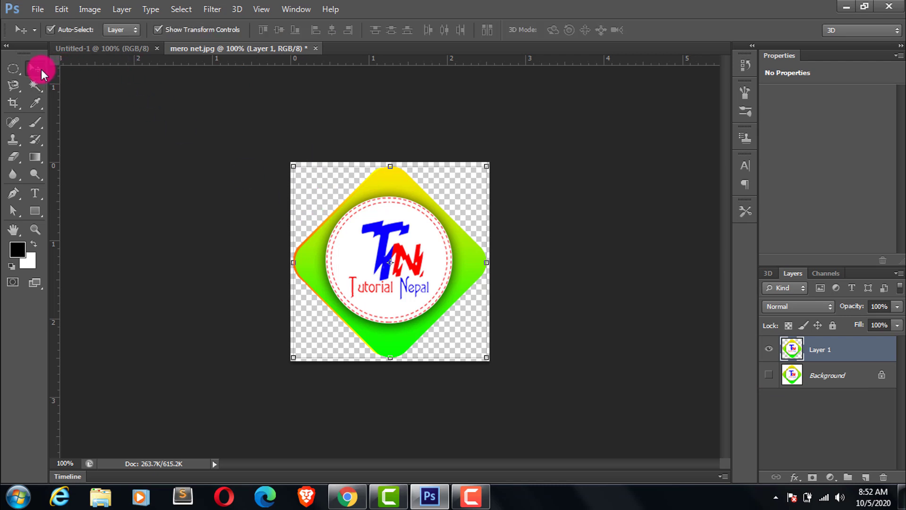
pyautogui.moveTo(313, 224); pyautogui.dragTo(386, 249)
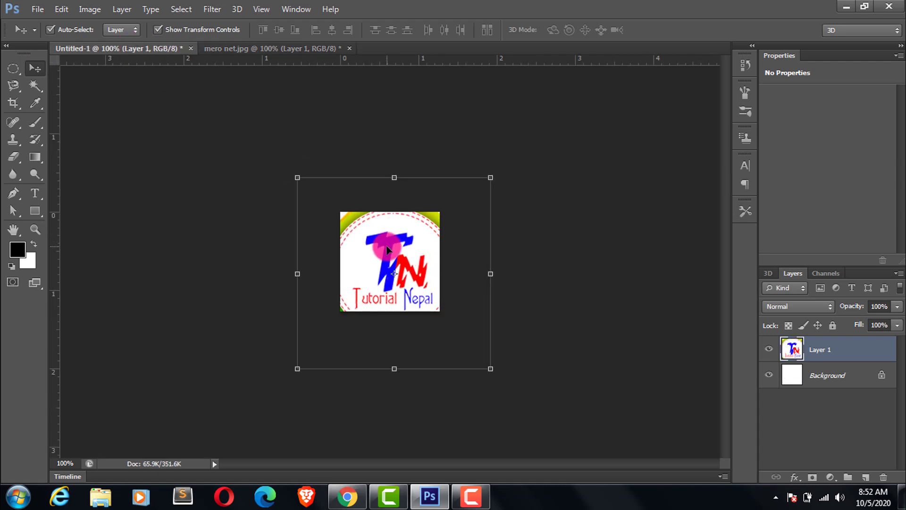
pyautogui.hotkey('ctrl', 't')
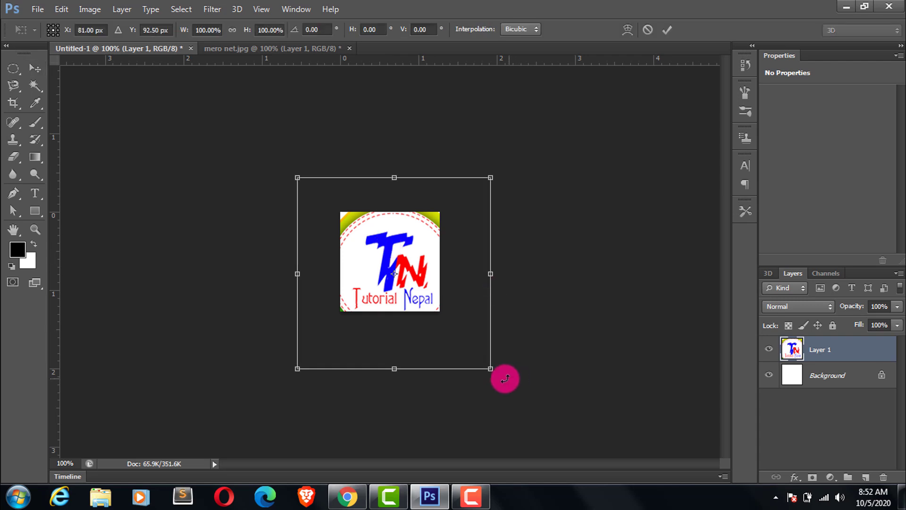
pyautogui.click(649, 32)
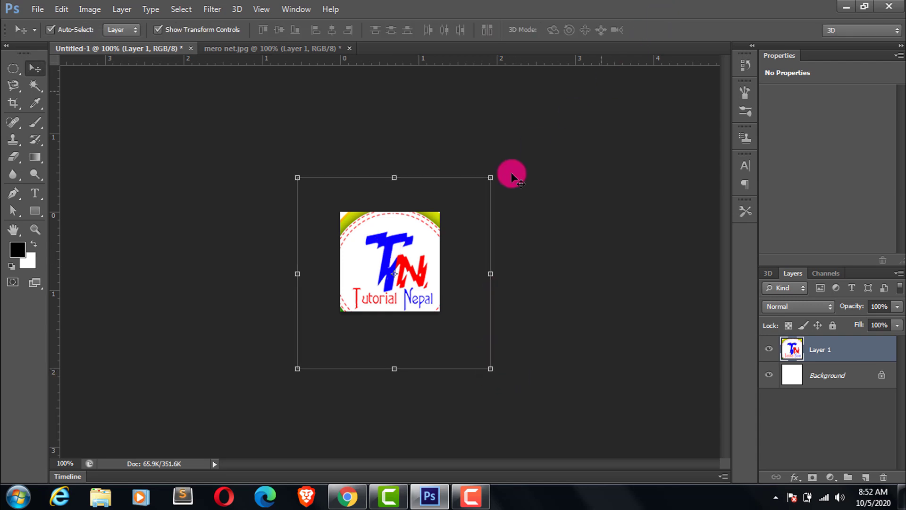
pyautogui.click(491, 369)
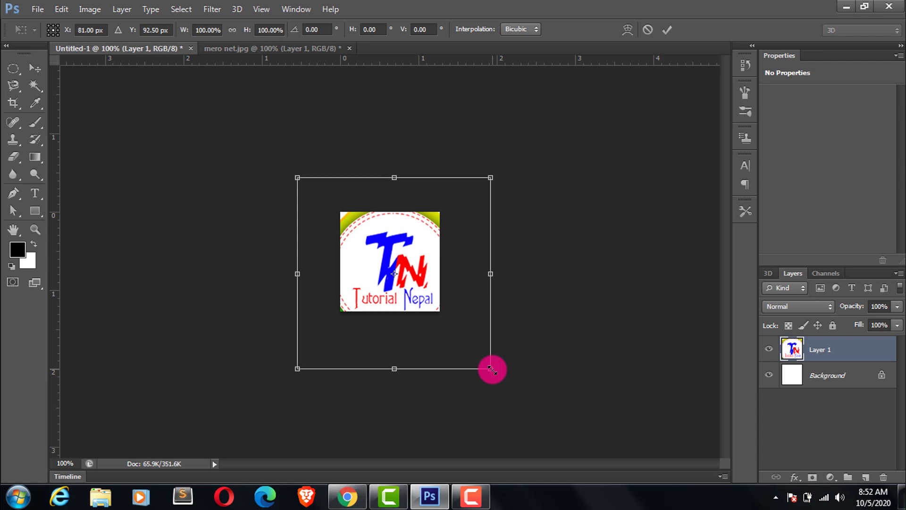
pyautogui.moveTo(492, 369); pyautogui.dragTo(425, 273)
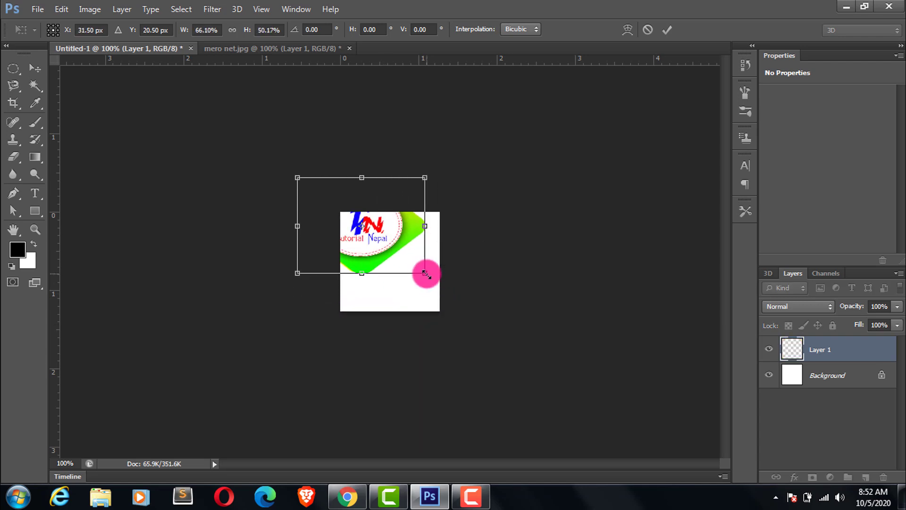
pyautogui.click(648, 30)
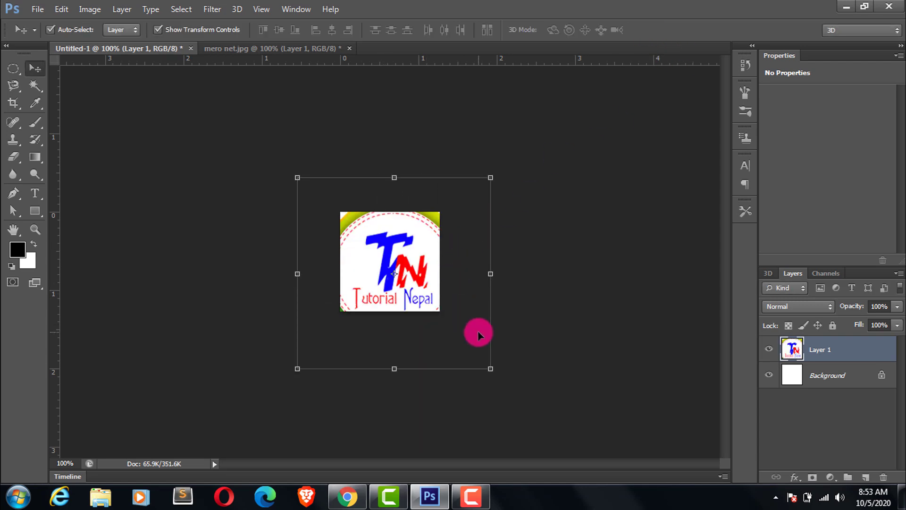
# Step: Scale the logo layer down to about 47% and position it within the white canvas
pyautogui.click(491, 368)
pyautogui.moveTo(491, 368); pyautogui.dragTo(432, 325)
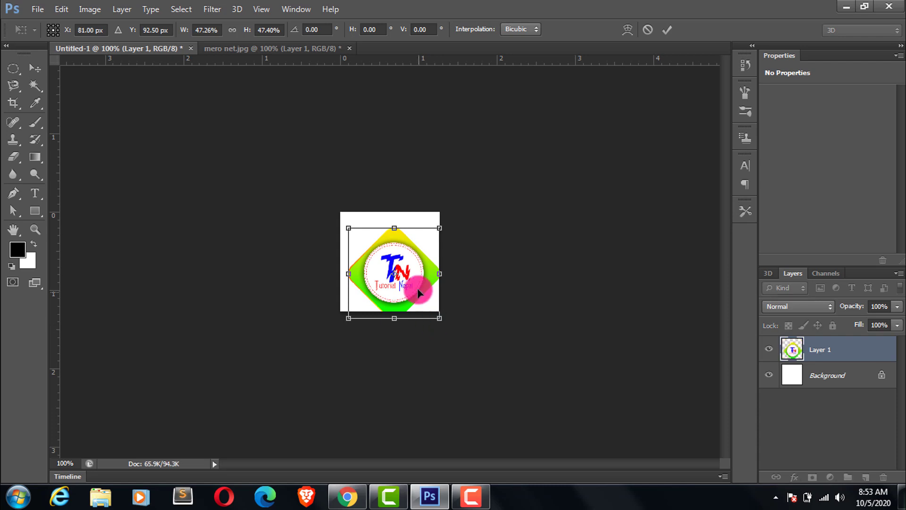
pyautogui.moveTo(417, 287); pyautogui.dragTo(413, 283)
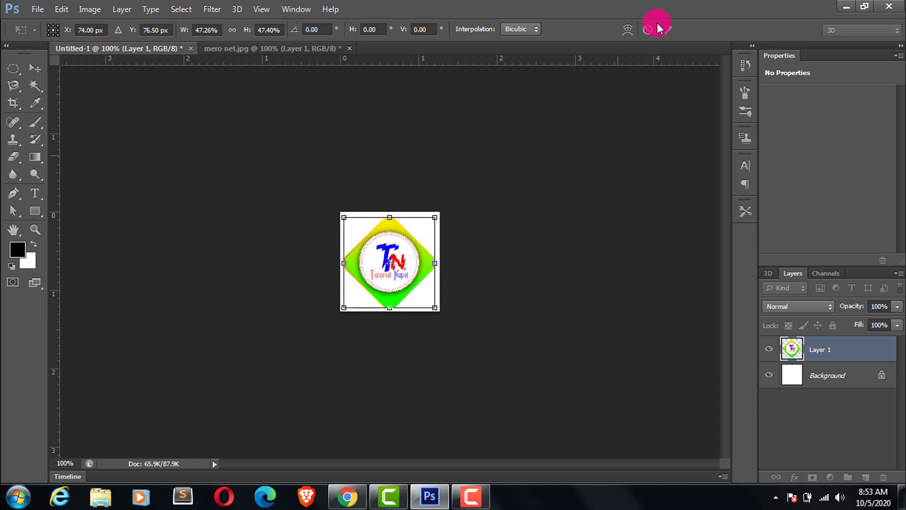
pyautogui.click(668, 29)
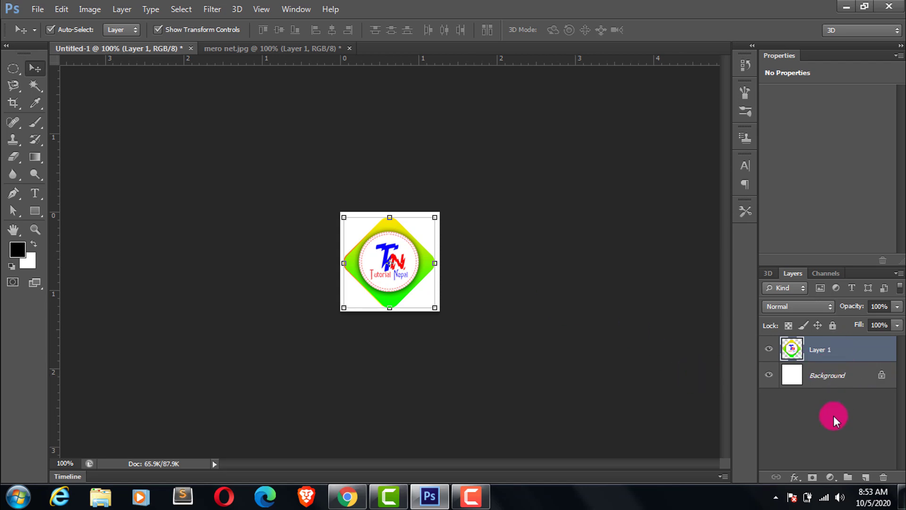
# Step: Align the logo layer with the Background layer on both vertical and horizontal centers, then deselect the layers
pyautogui.keyDown('shift'); pyautogui.click(832, 388); pyautogui.keyUp('shift')
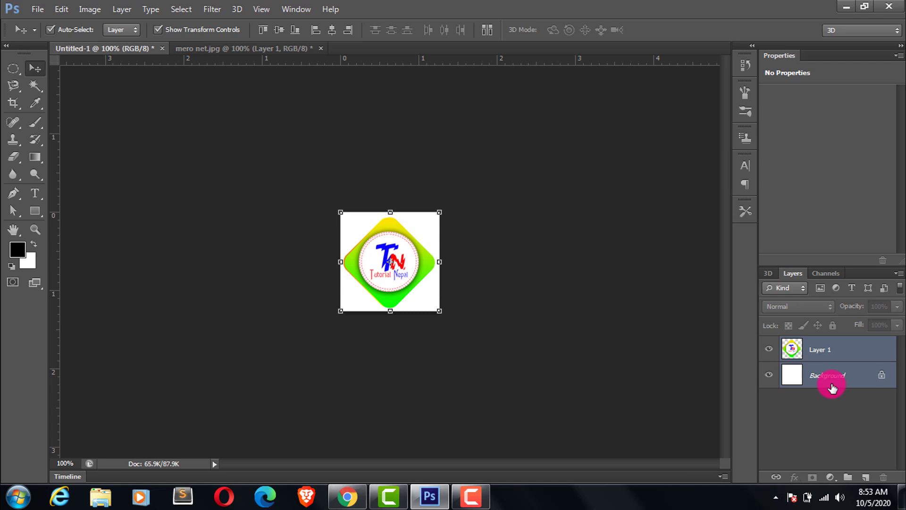
pyautogui.click(282, 31)
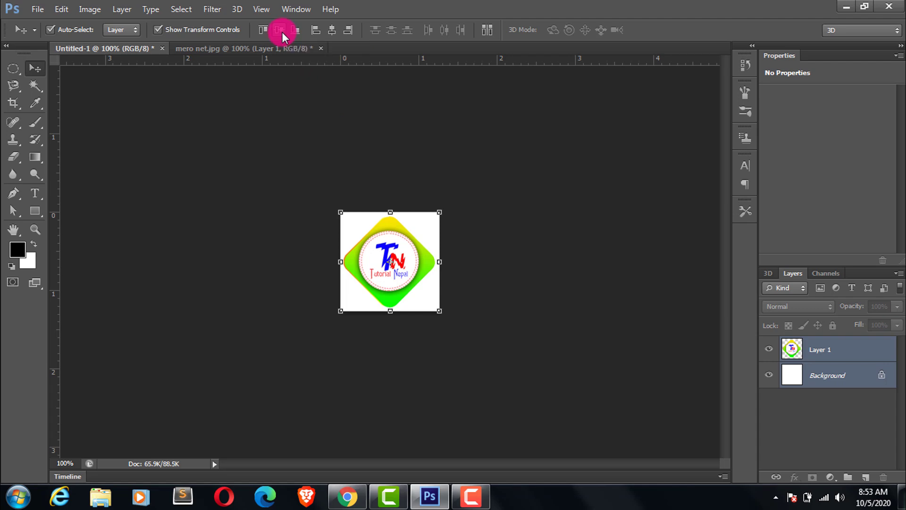
pyautogui.click(330, 32)
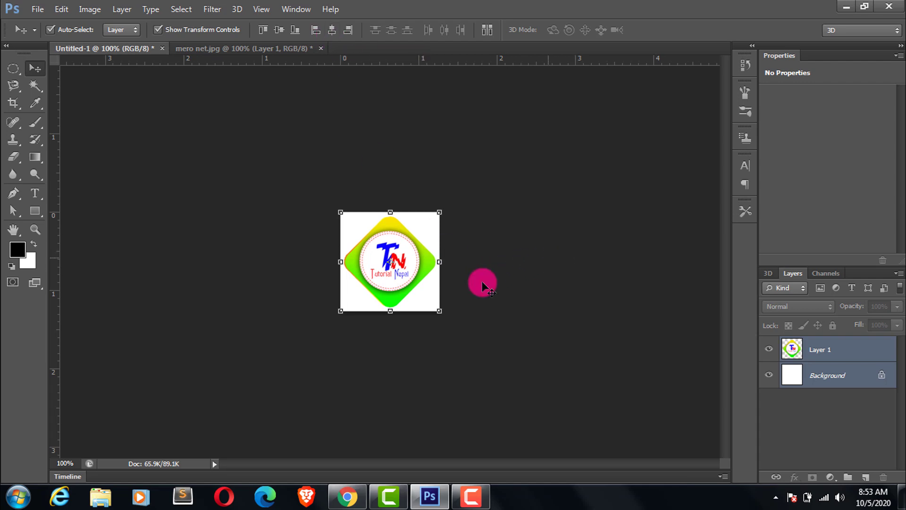
pyautogui.click(501, 276)
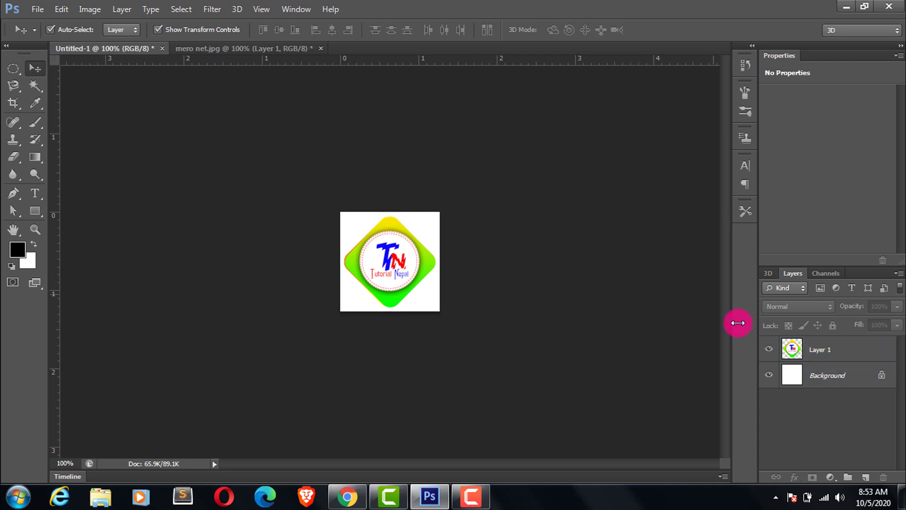
# Step: Hide the white Background layer and save the image to the Desktop as final in PNG format with default PNG options
pyautogui.click(770, 376)
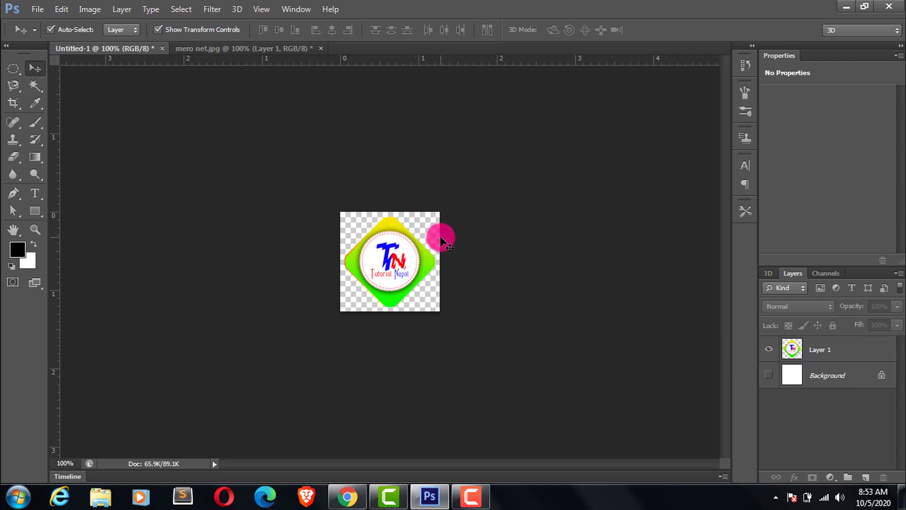
pyautogui.hotkey('ctrl', 's')
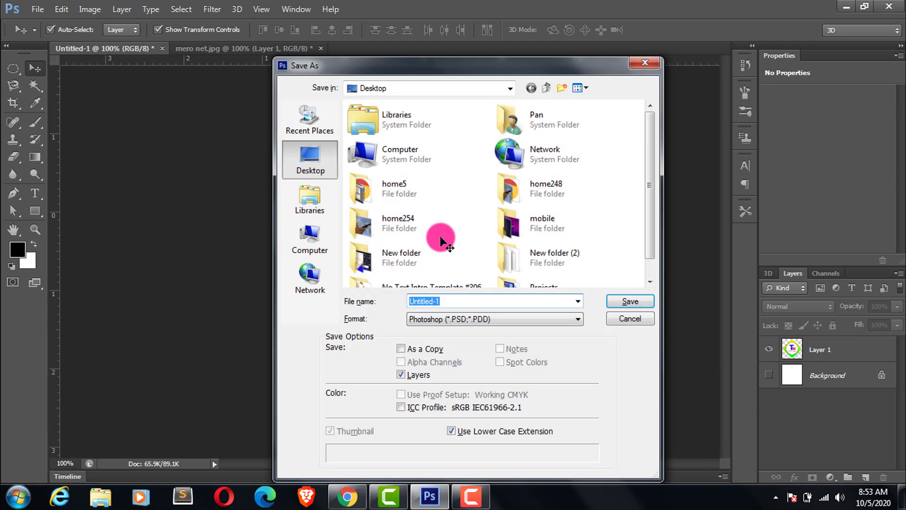
pyautogui.write('final')
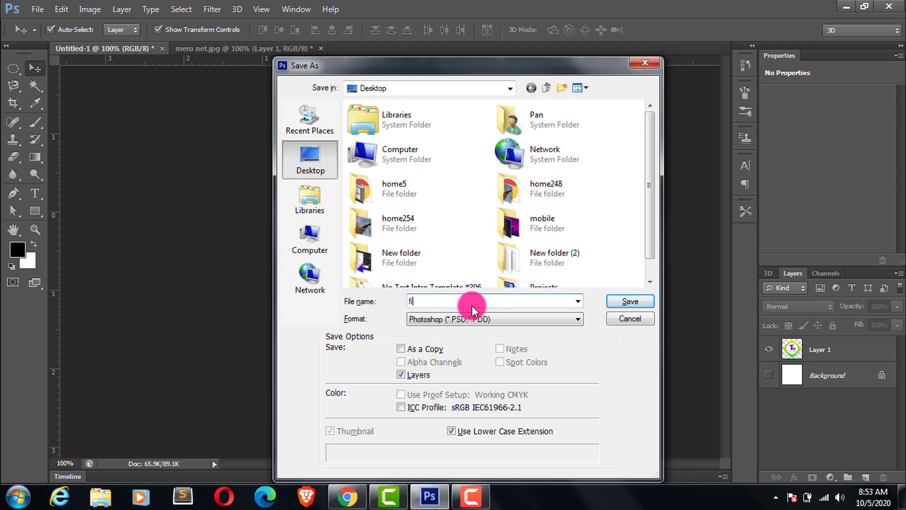
pyautogui.click(523, 318)
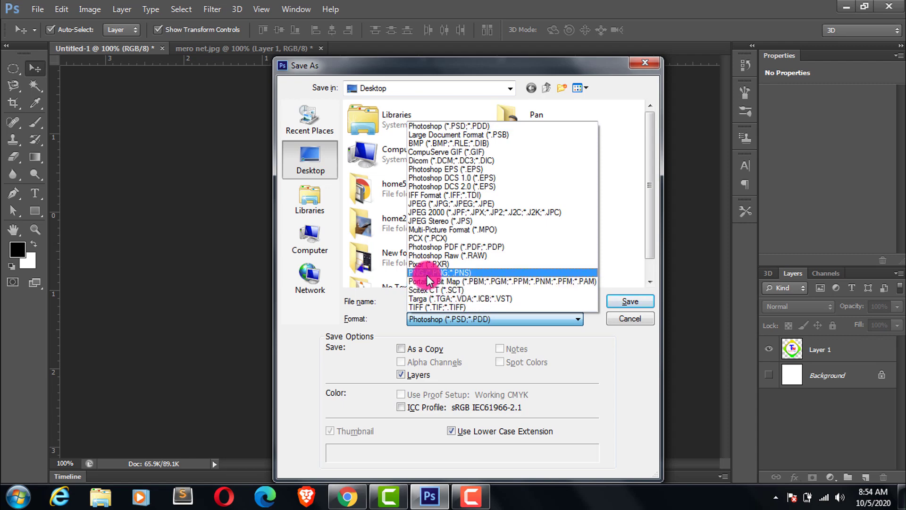
pyautogui.click(427, 272)
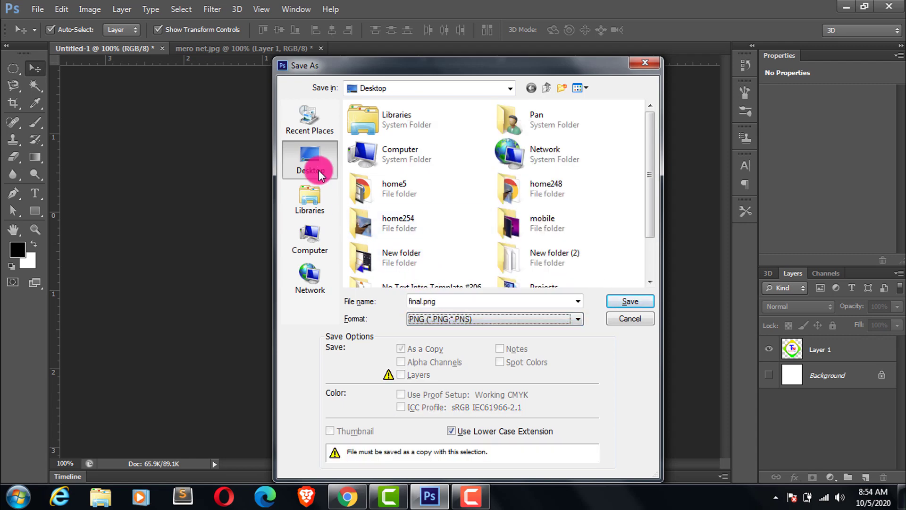
pyautogui.click(631, 303)
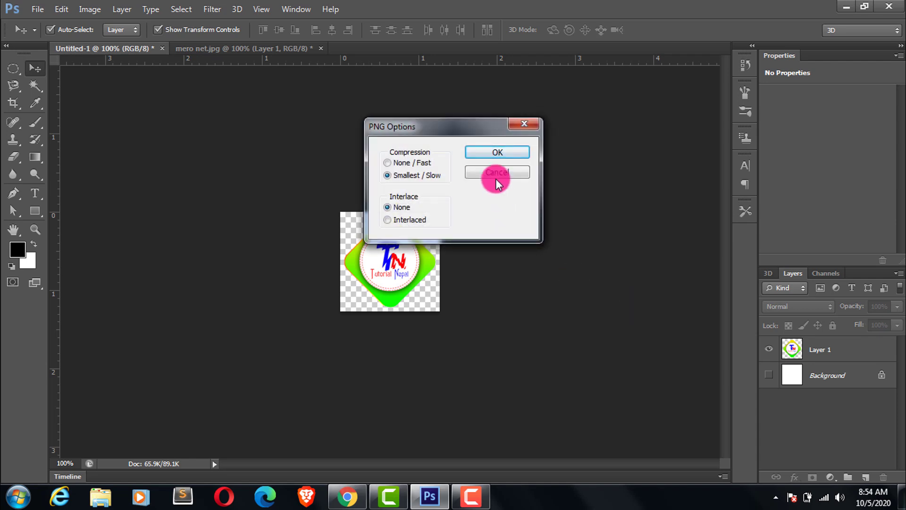
pyautogui.click(497, 150)
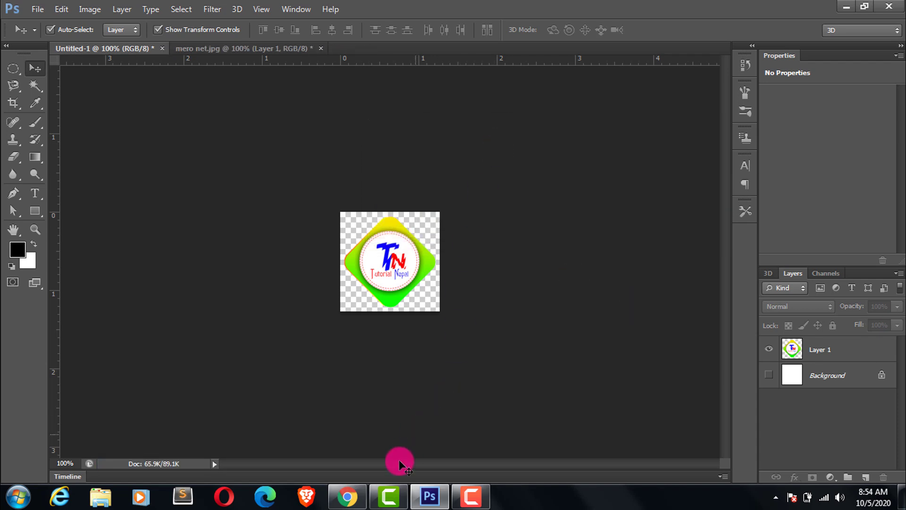
# Step: Switch to YouTube Studio in Chrome and upload the "final" PNG from the Desktop as the video watermark
pyautogui.moveTo(348, 499)
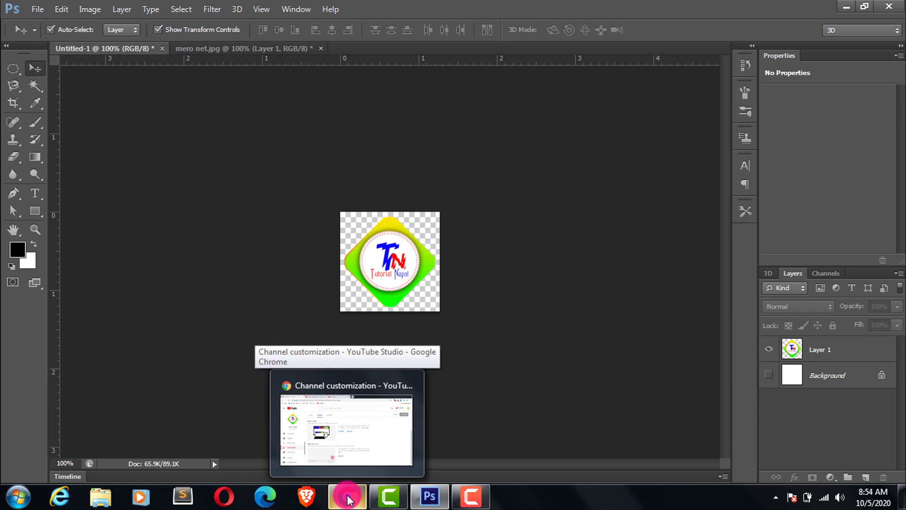
pyautogui.click(348, 499)
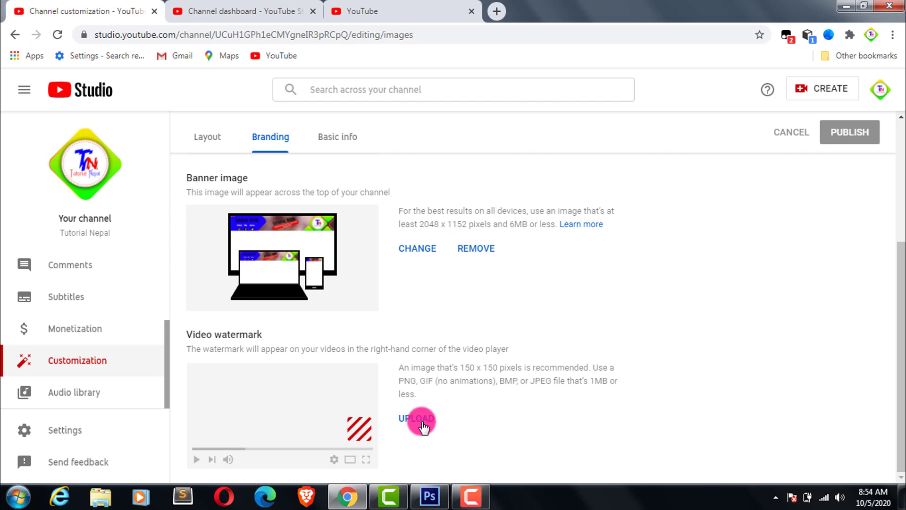
pyautogui.click(422, 422)
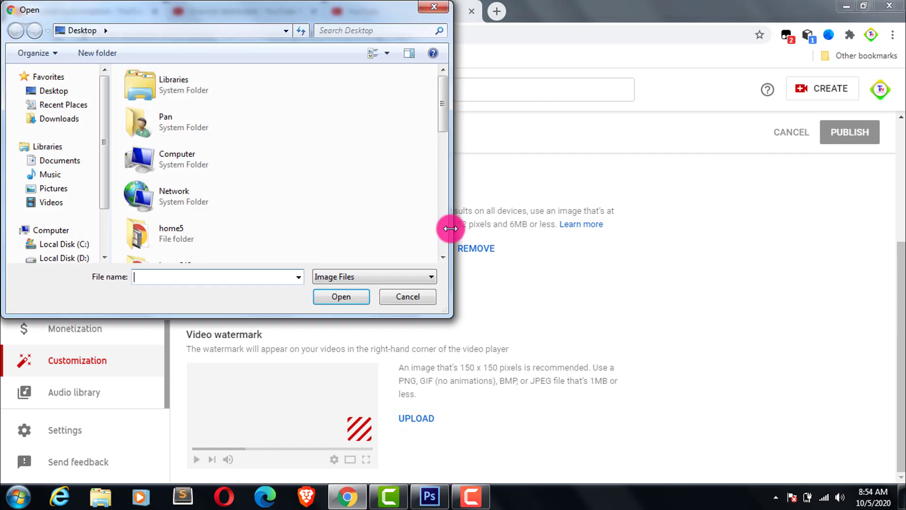
pyautogui.click(67, 98)
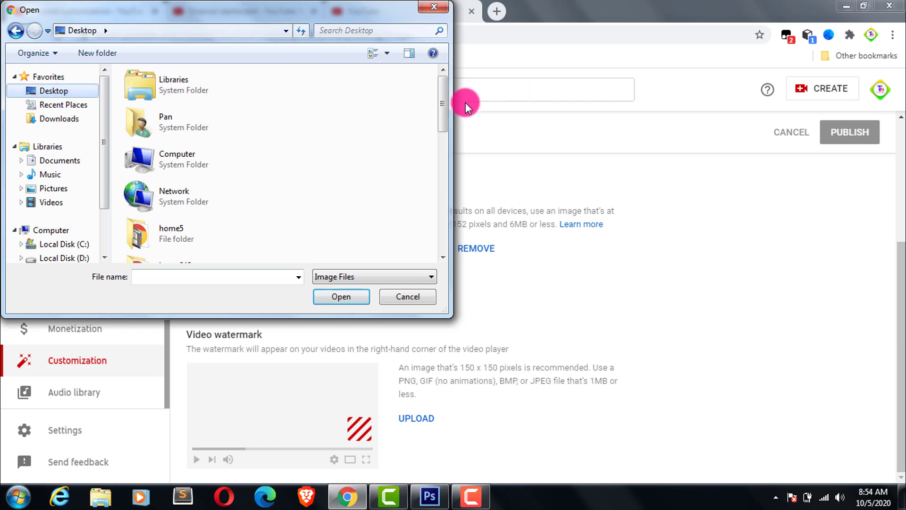
pyautogui.moveTo(444, 98); pyautogui.dragTo(446, 221)
pyautogui.click(194, 171)
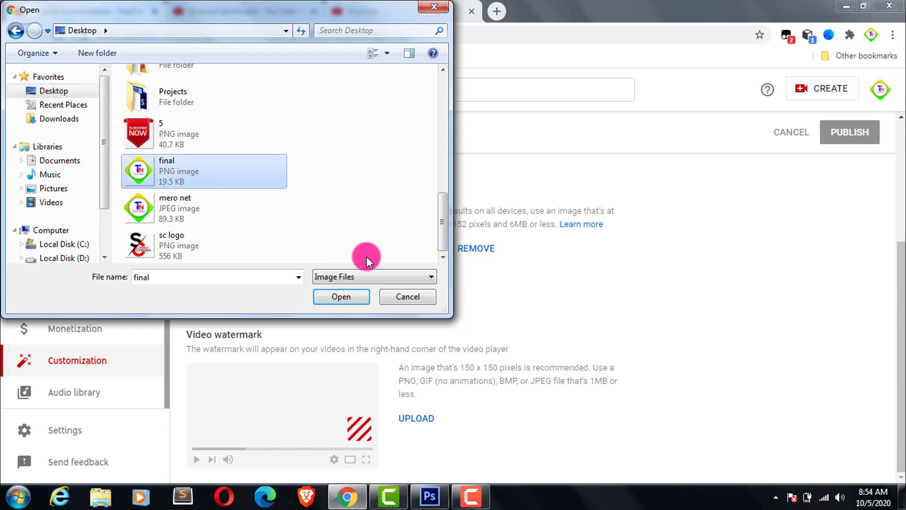
pyautogui.click(348, 296)
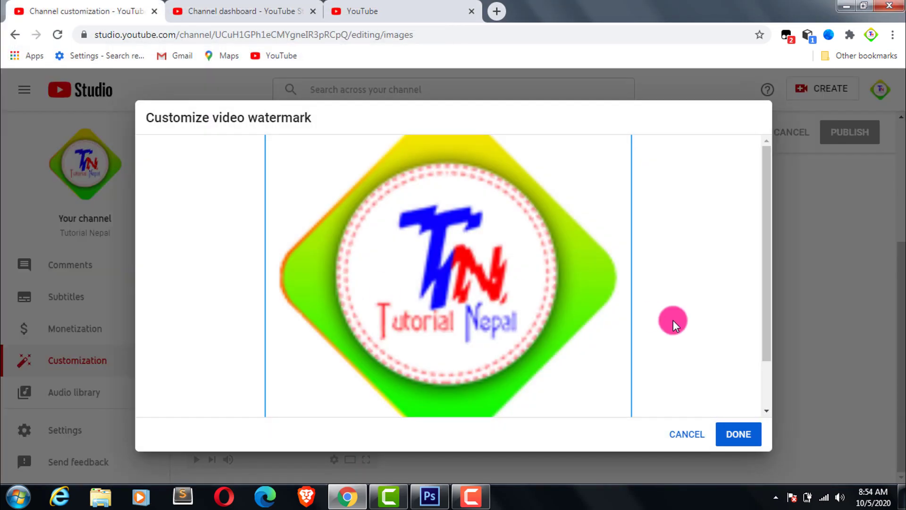
# Step: Check the crop area of the uploaded watermark and accept it with the whole logo included
pyautogui.moveTo(763, 340); pyautogui.dragTo(759, 418)
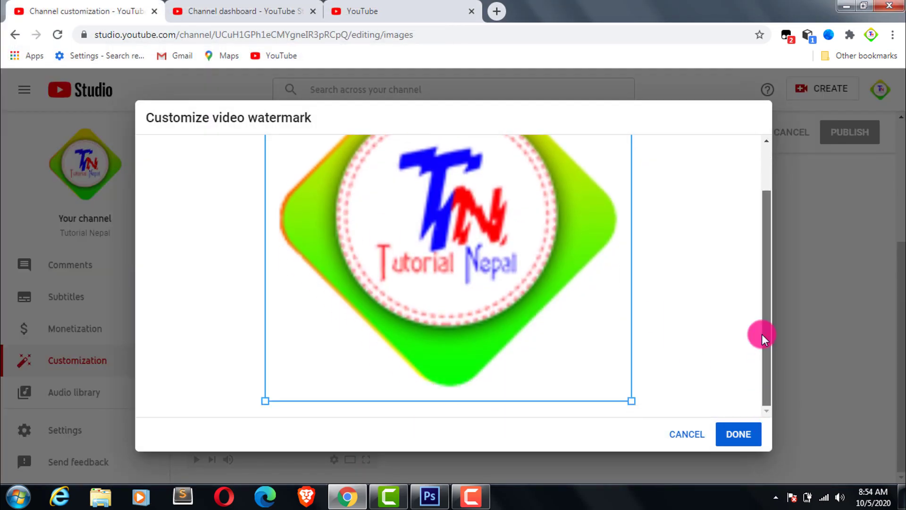
pyautogui.moveTo(760, 332); pyautogui.dragTo(771, 353)
pyautogui.click(737, 435)
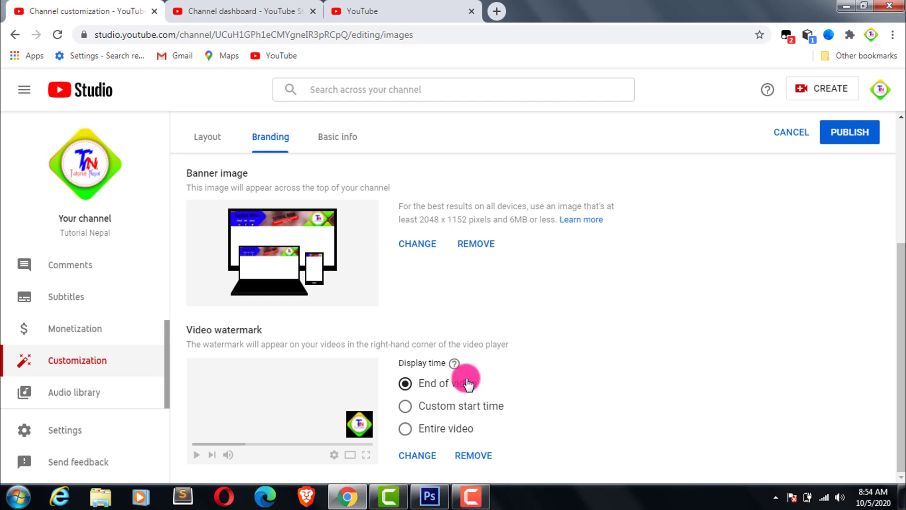
# Step: Set the video watermark's display time to Entire video
pyautogui.click(445, 405)
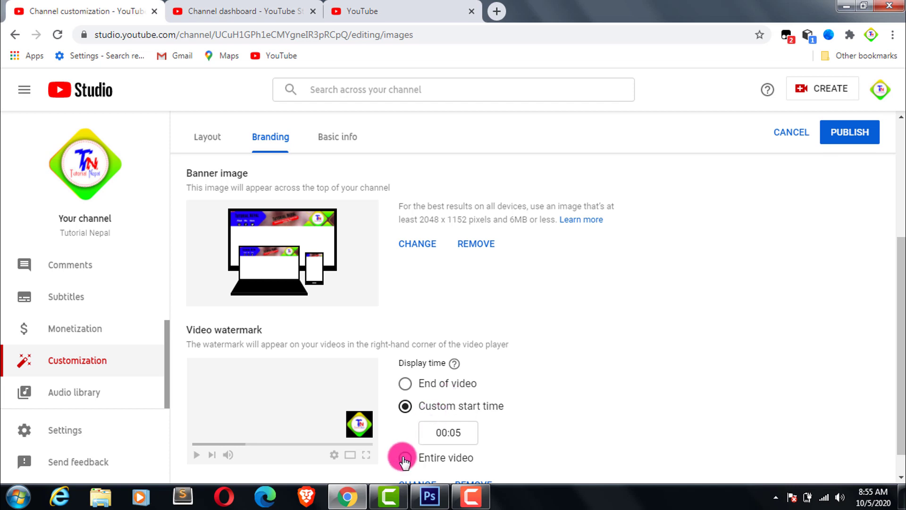
pyautogui.click(405, 457)
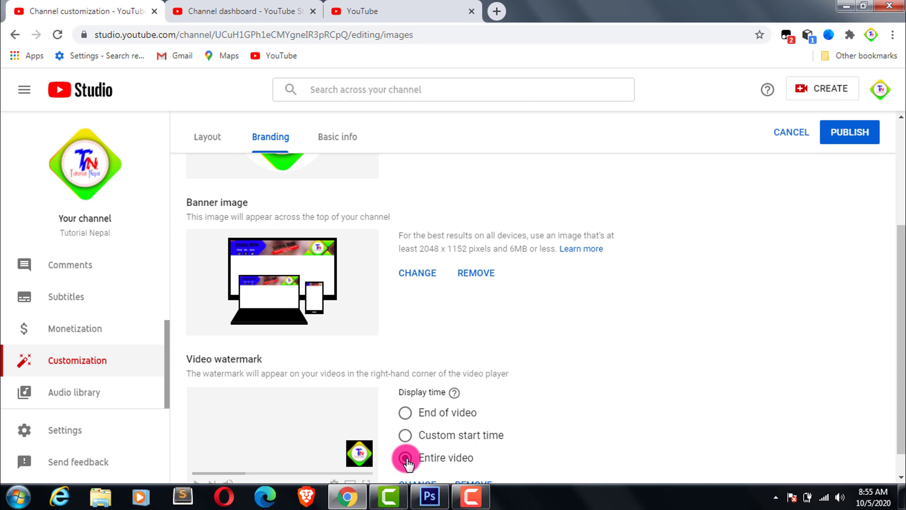
pyautogui.moveTo(899, 343); pyautogui.dragTo(900, 360)
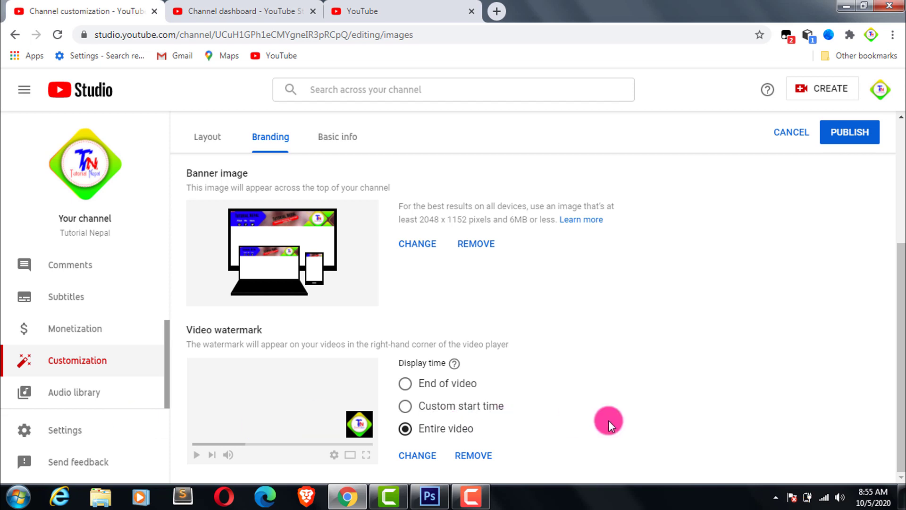
# Step: Set the video watermark's display time to a custom start time of 00:10
pyautogui.click(405, 407)
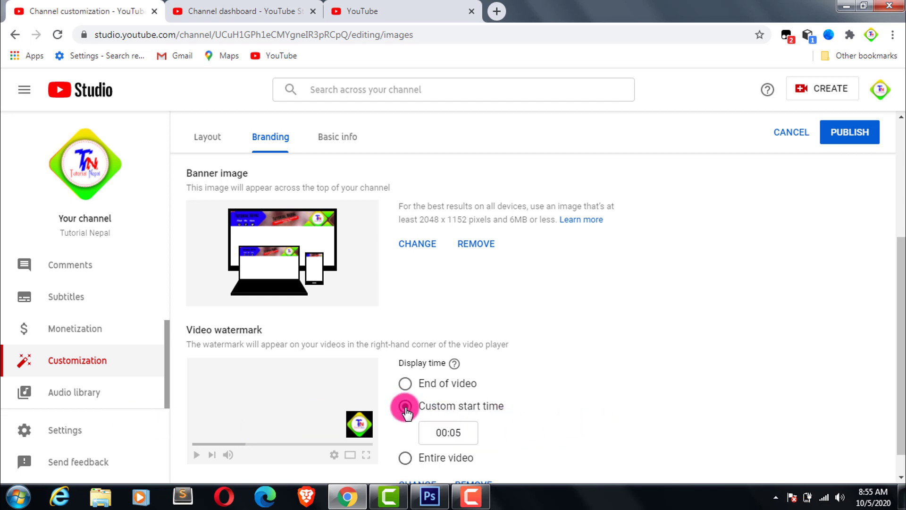
pyautogui.click(463, 434)
pyautogui.press('BackSpace')
pyautogui.press('BackSpace')
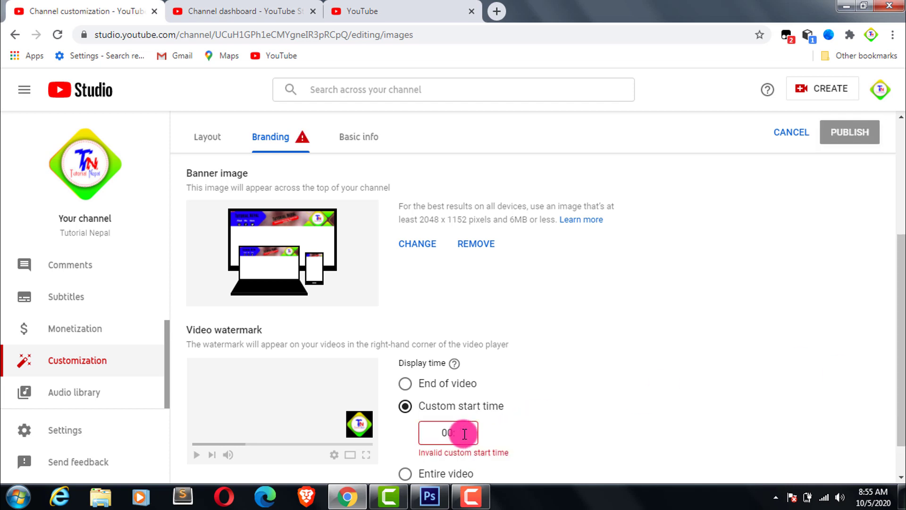
pyautogui.write('10')
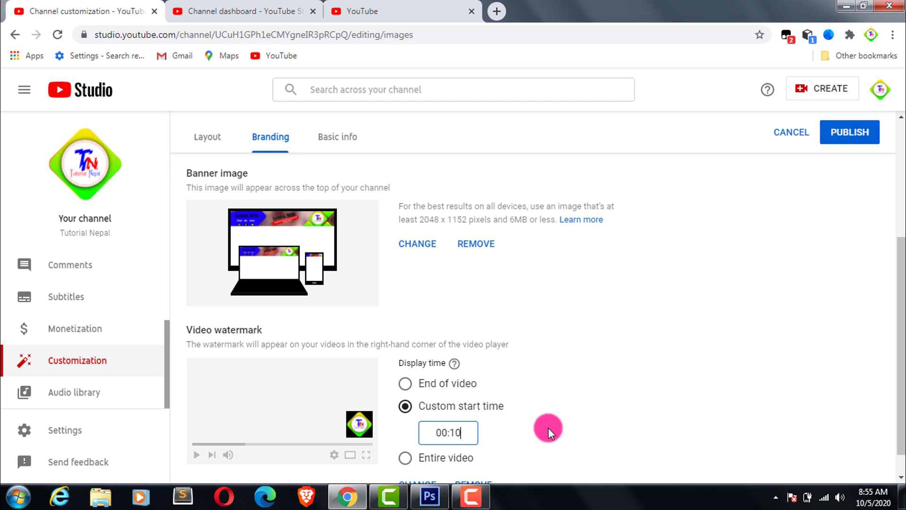
# Step: Set the video watermark's display time to Entire video and publish the channel branding changes
pyautogui.scroll(-1, 899, 380)
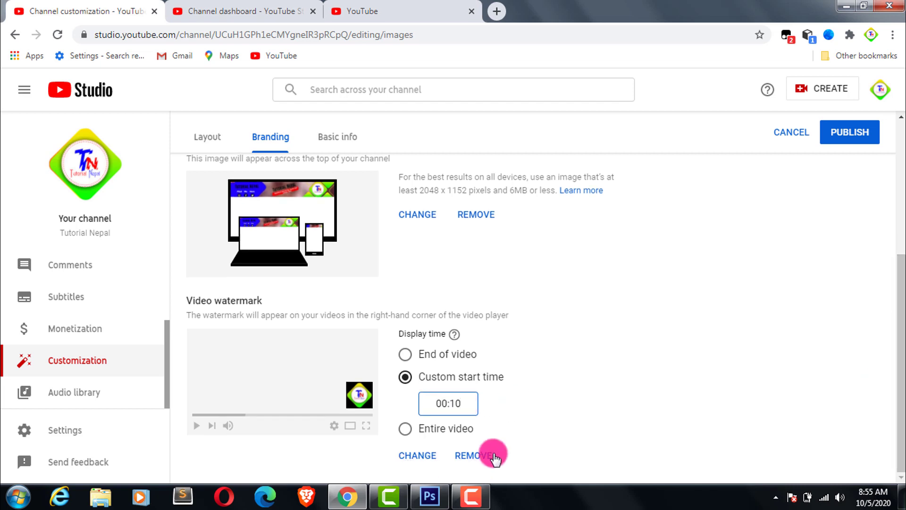
pyautogui.click(431, 429)
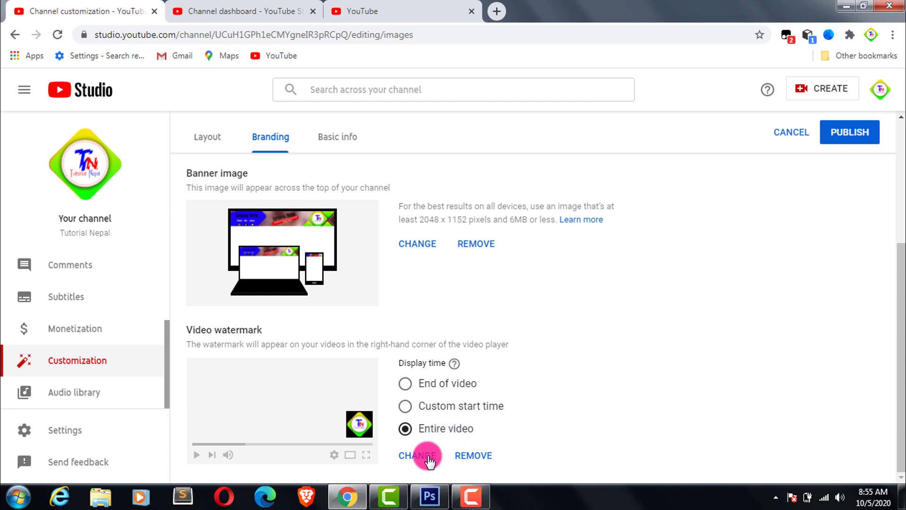
pyautogui.click(852, 132)
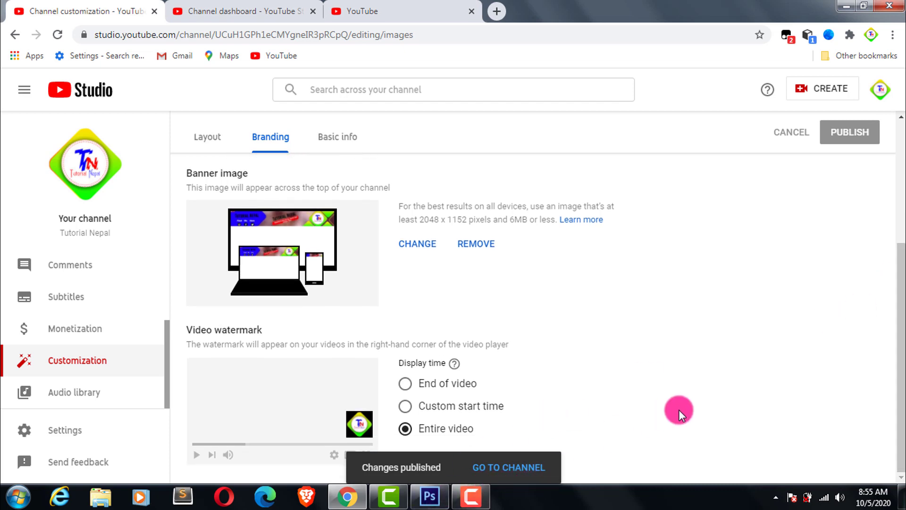
pyautogui.moveTo(901, 334); pyautogui.dragTo(891, 390)
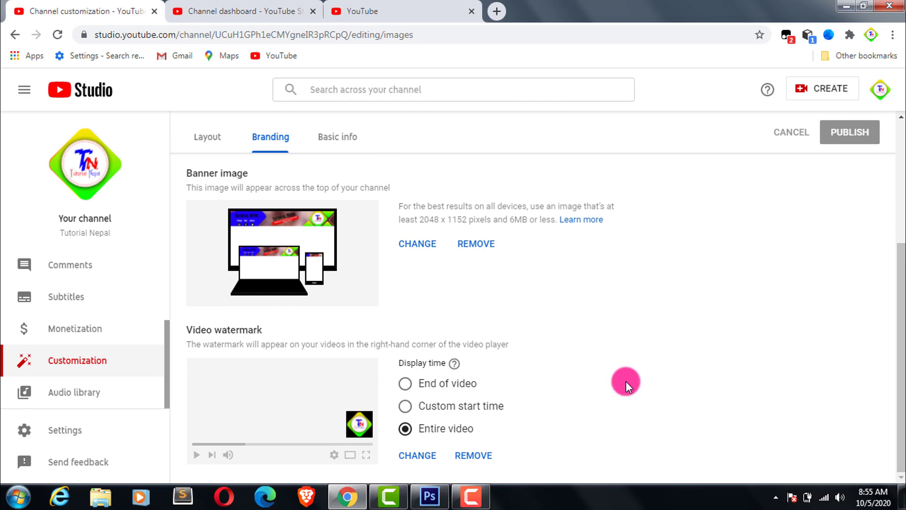
pyautogui.click(823, 92)
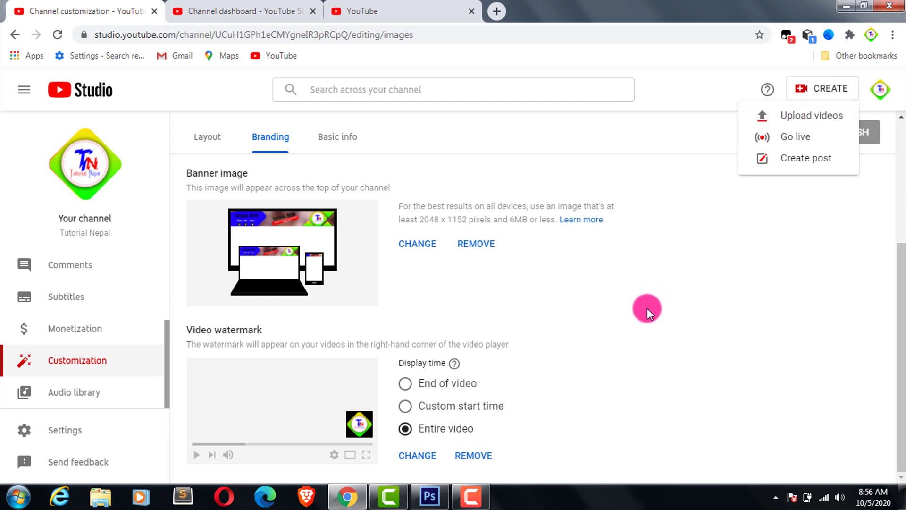
pyautogui.click(647, 308)
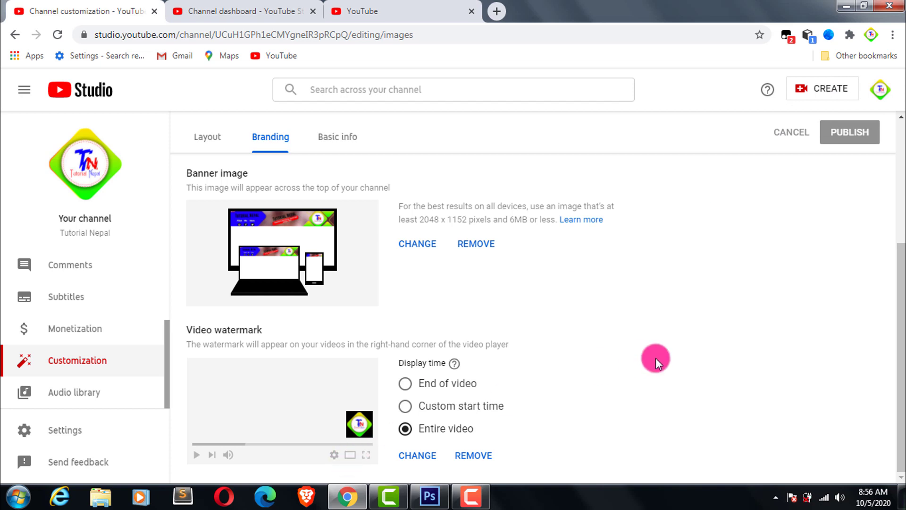
pyautogui.click(822, 89)
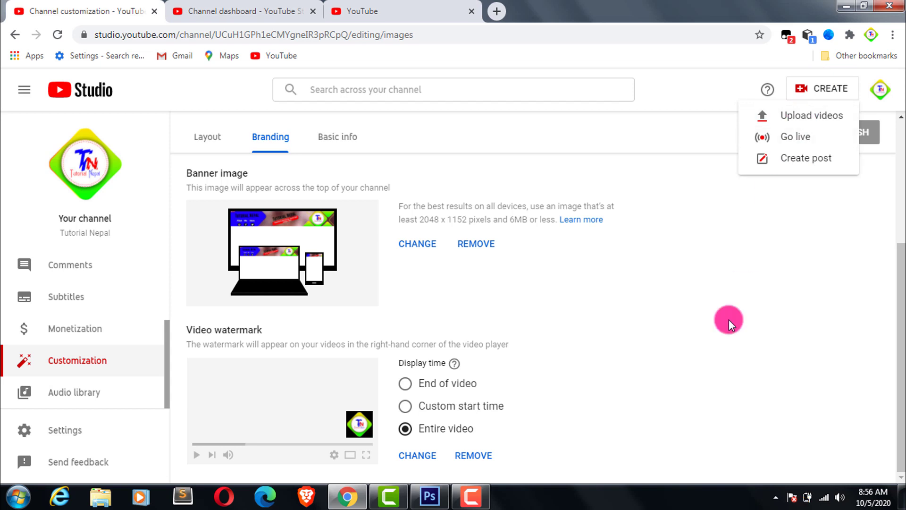
pyautogui.click(729, 320)
pyautogui.moveTo(899, 320); pyautogui.dragTo(900, 202)
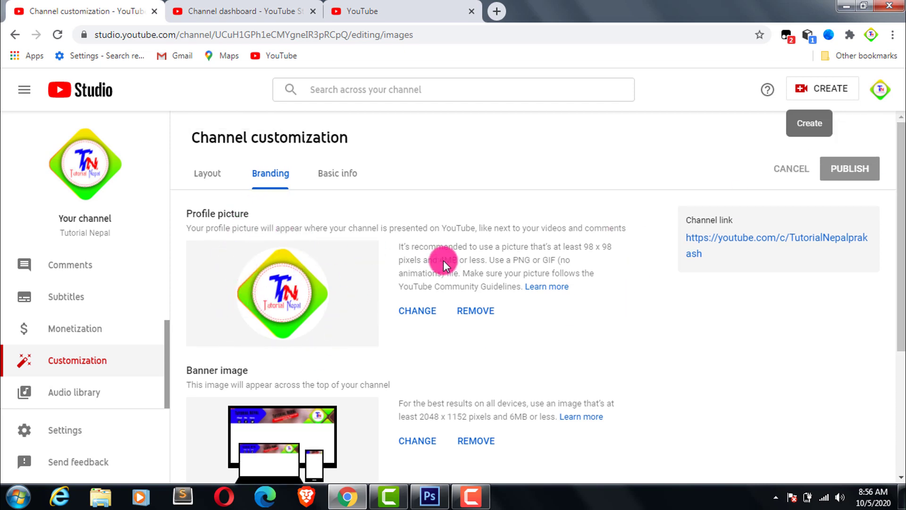
pyautogui.moveTo(896, 192); pyautogui.dragTo(866, 279)
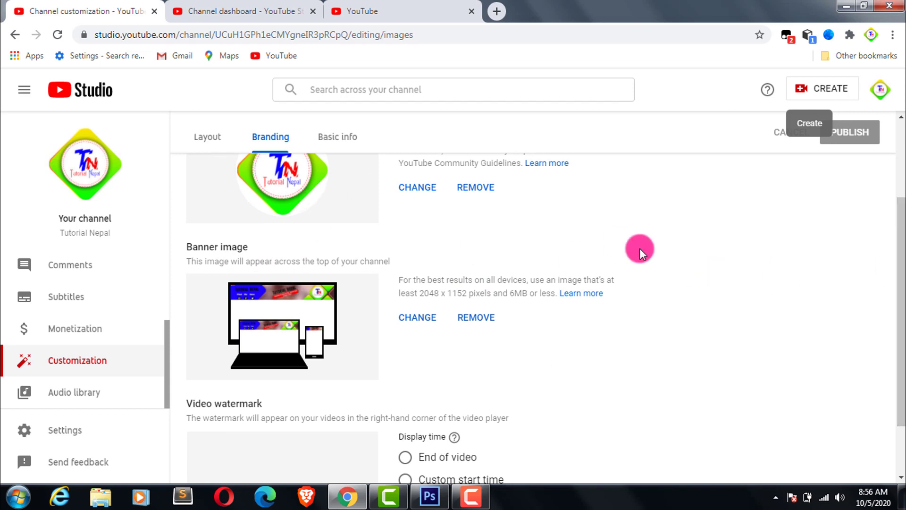
pyautogui.scroll(-2, 900, 269)
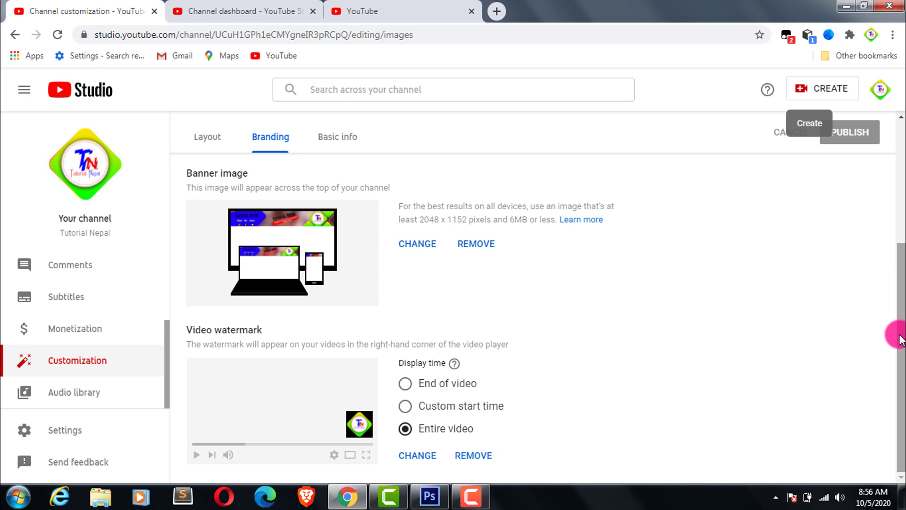
pyautogui.moveTo(900, 337); pyautogui.dragTo(899, 196)
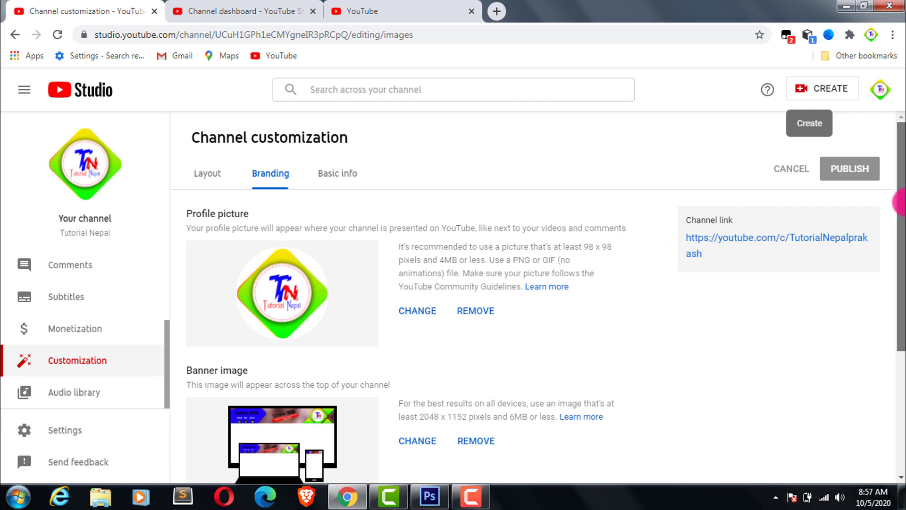
pyautogui.moveTo(903, 213); pyautogui.dragTo(903, 404)
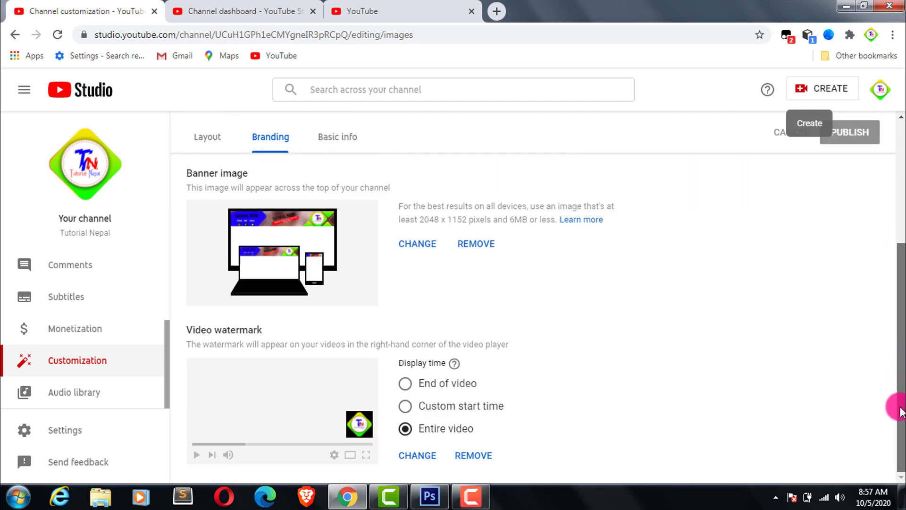
pyautogui.moveTo(902, 314); pyautogui.dragTo(892, 138)
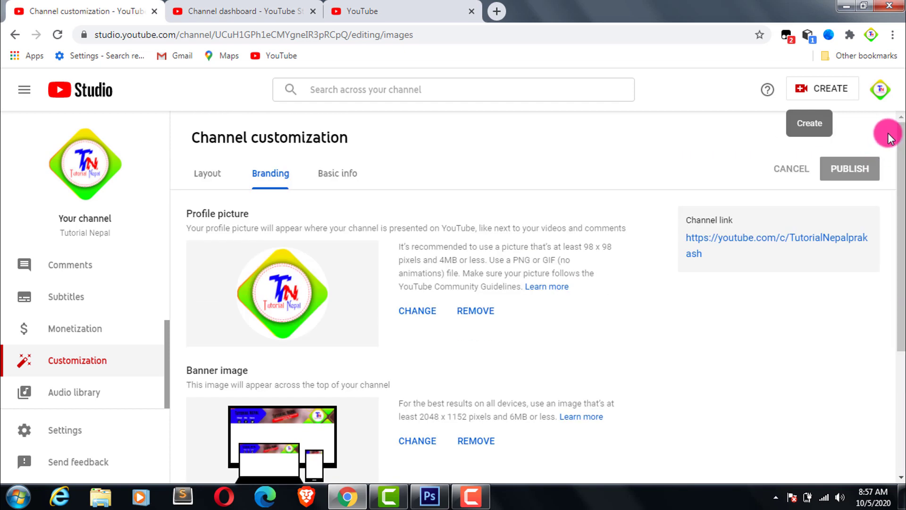